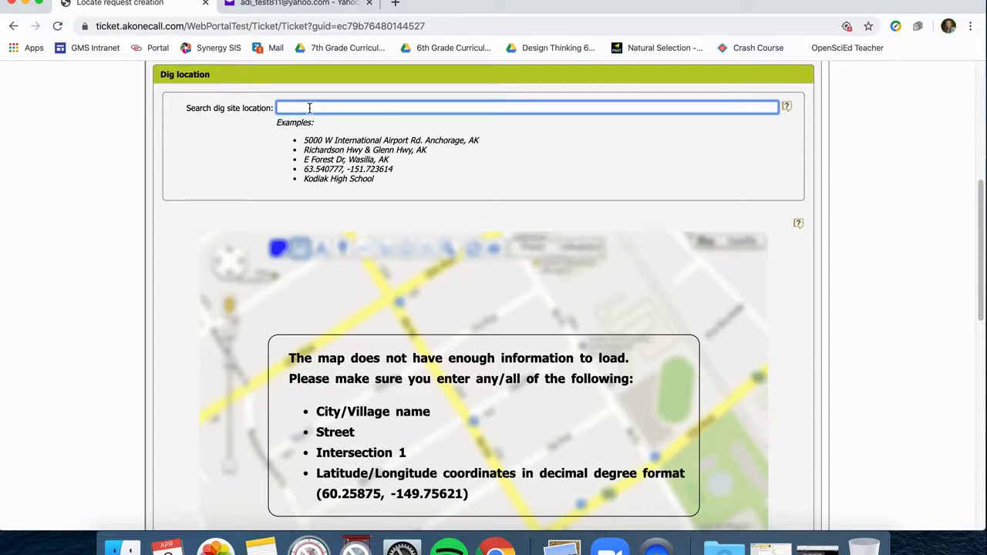
# Step: Search the dig site location for "gate creek dr" and choose Gate Creek Drive, Anchorage, AK, USA
pyautogui.write('gate creek dr')
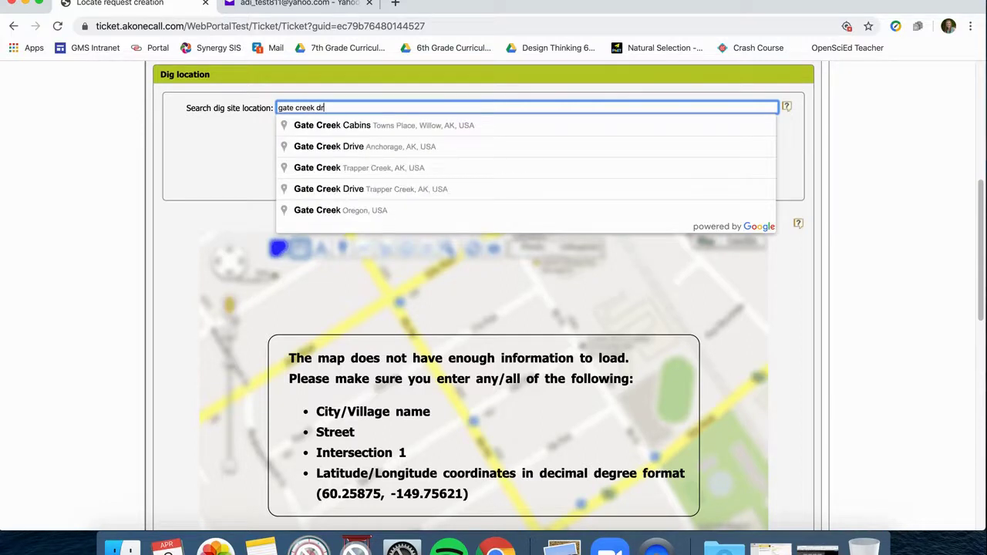
pyautogui.press('Down')
pyautogui.press('Return')
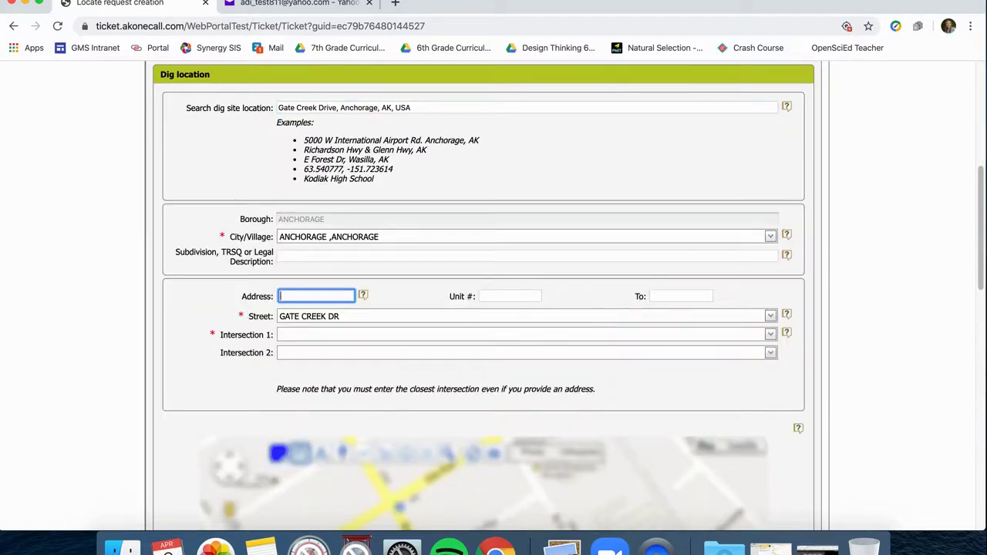
# Step: Set Intersection 1 to WESTPARK DR and acknowledge the mandatory sketch warning
pyautogui.scroll(-5, 483, 309)
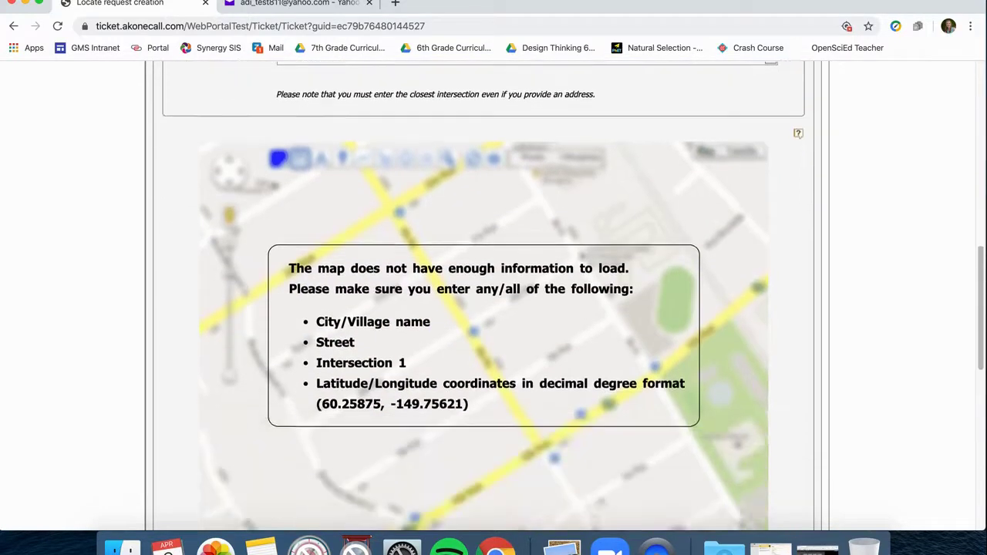
pyautogui.scroll(4, 483, 308)
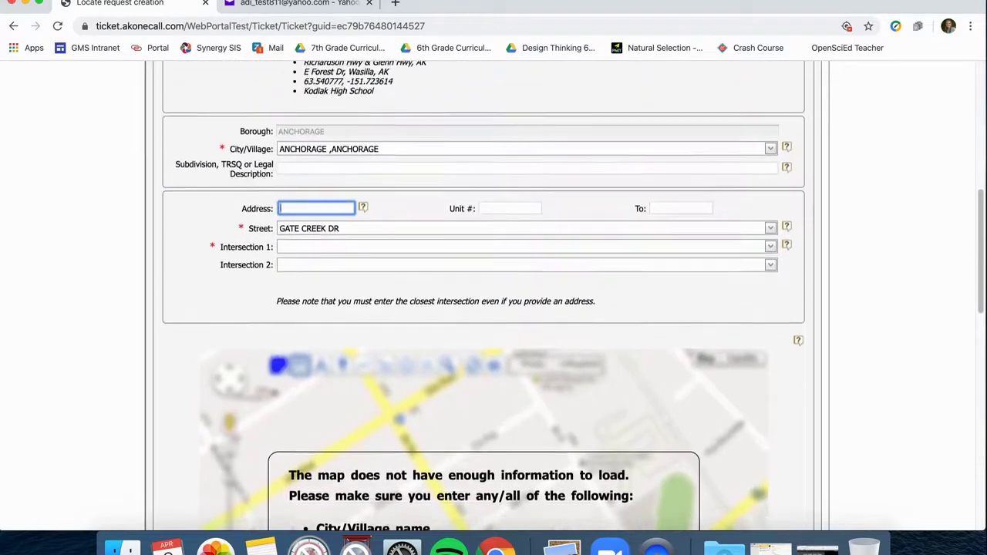
pyautogui.scroll(1, 301, 210)
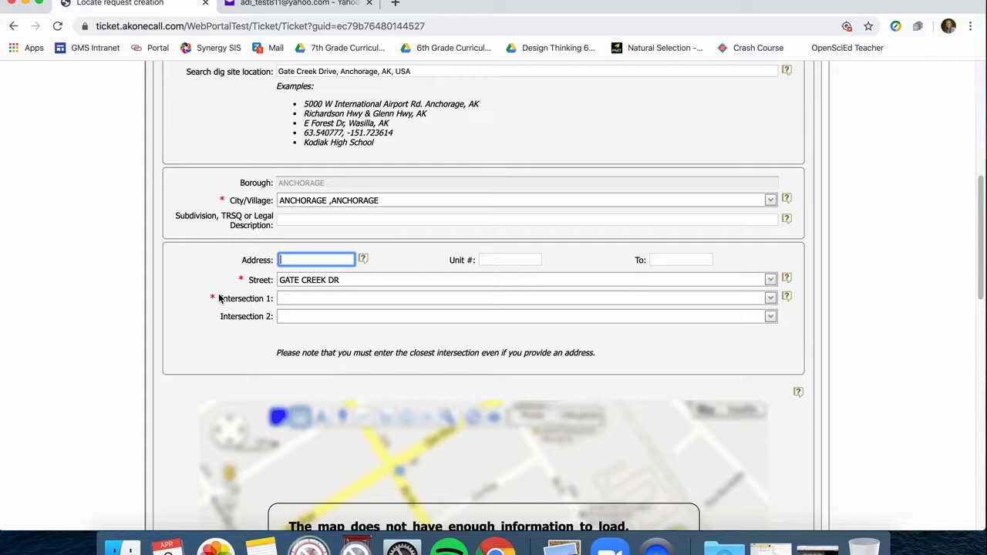
pyautogui.click(353, 300)
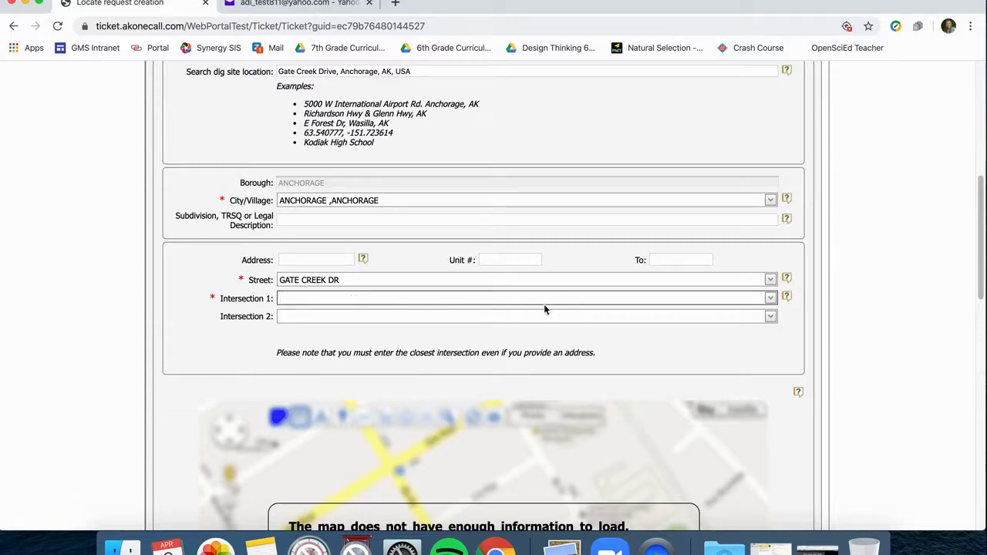
pyautogui.click(770, 300)
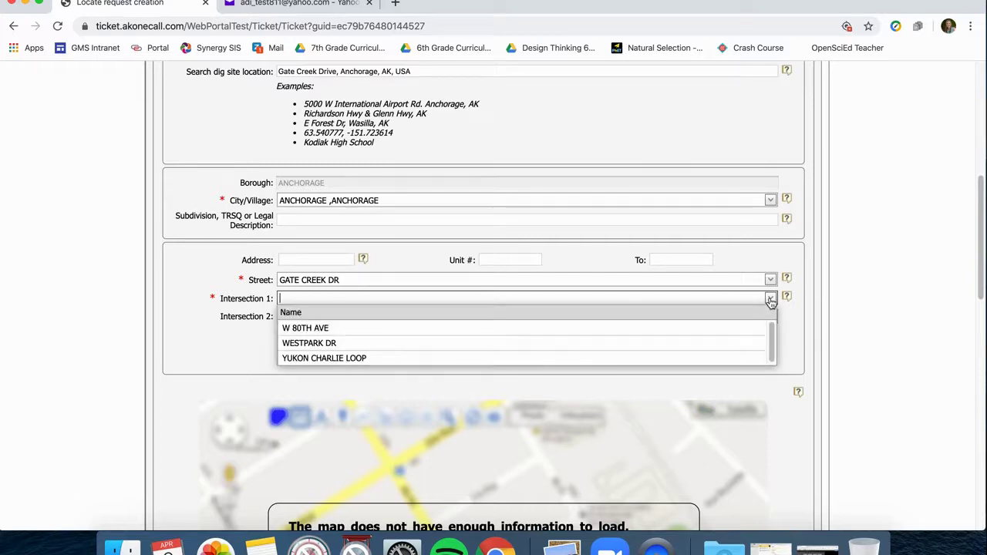
pyautogui.click(723, 341)
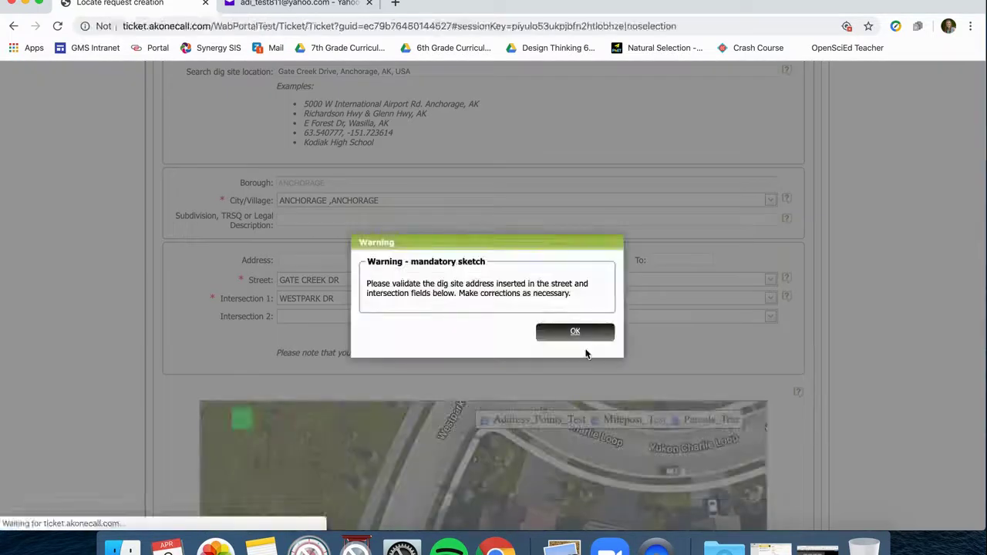
pyautogui.click(577, 330)
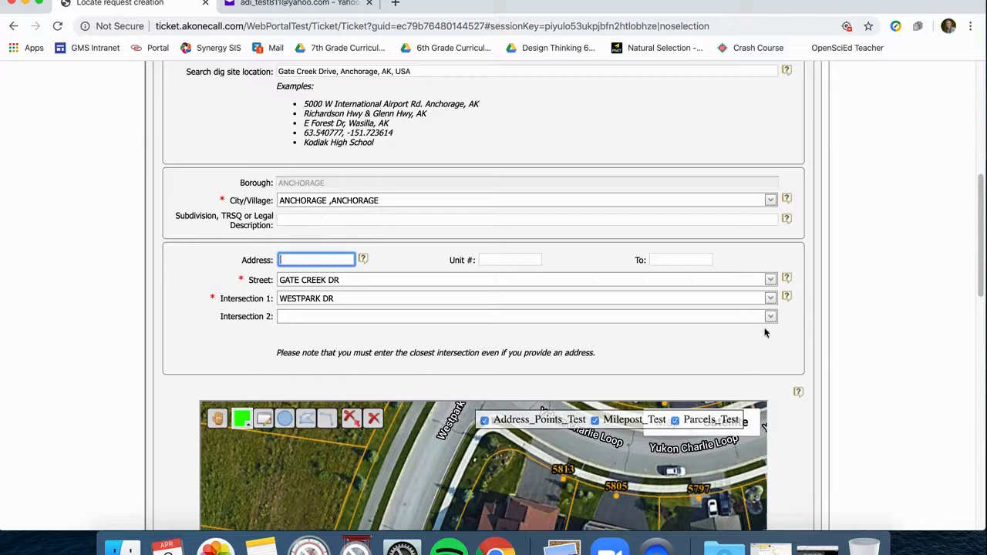
# Step: Find the Gate Creek Dr and Westpark Dr intersection on the map and show it close up
pyautogui.scroll(-5, 853, 399)
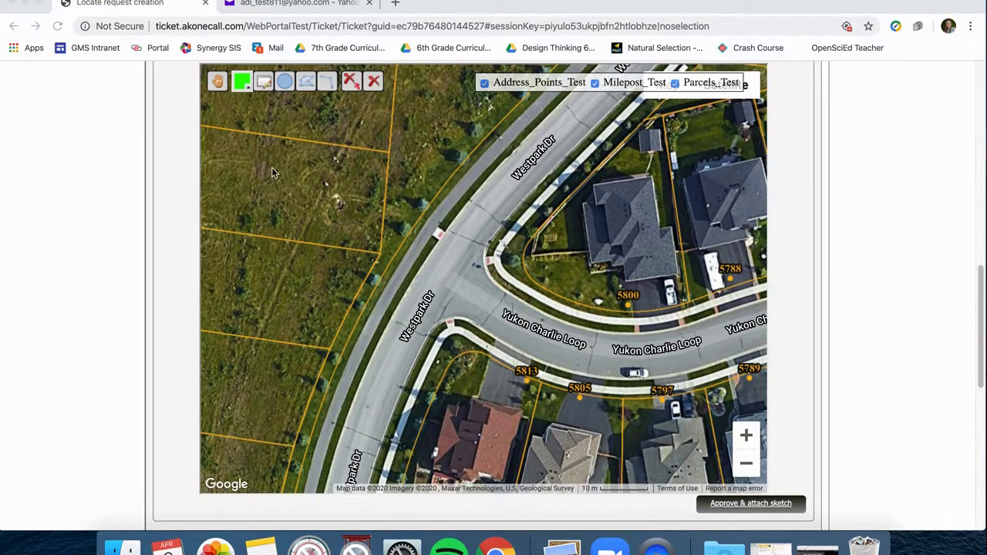
pyautogui.click(218, 83)
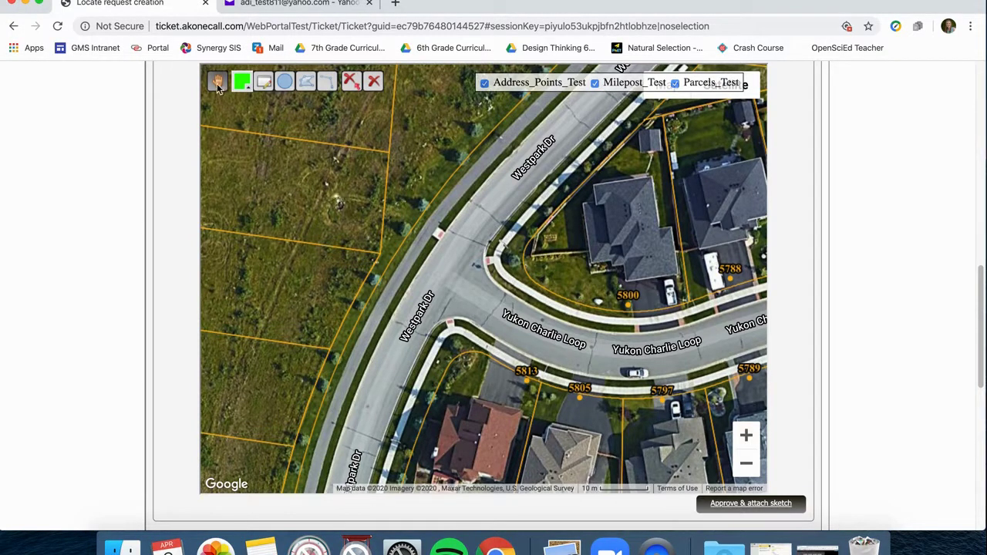
pyautogui.moveTo(462, 266); pyautogui.dragTo(347, 478)
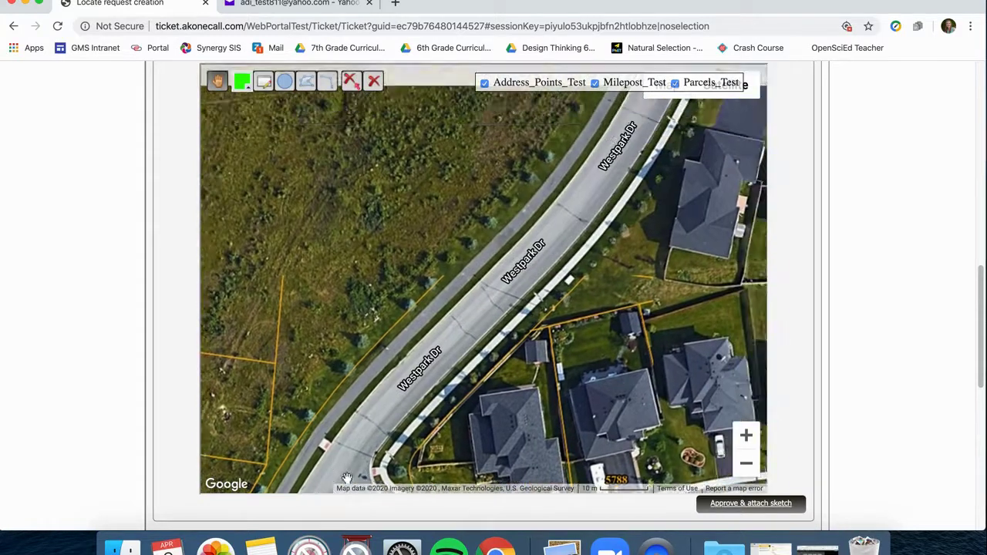
pyautogui.moveTo(562, 242); pyautogui.dragTo(665, 166)
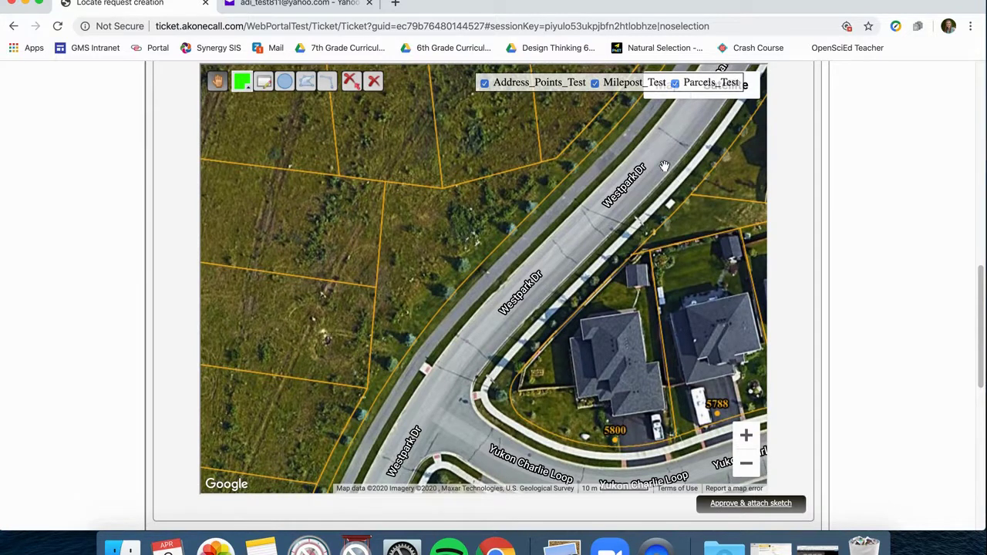
pyautogui.click(746, 438)
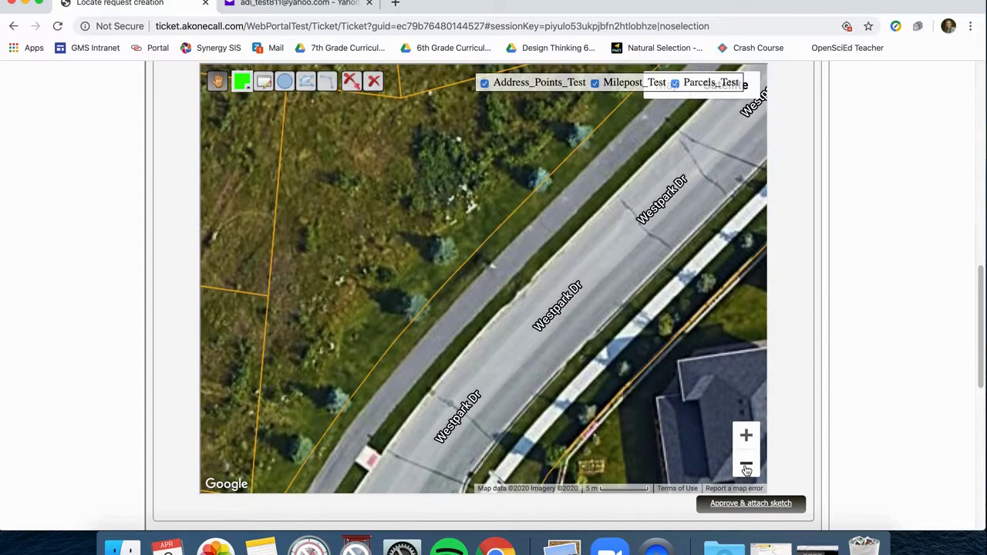
pyautogui.click(746, 467)
pyautogui.click(746, 467)
pyautogui.click(746, 467)
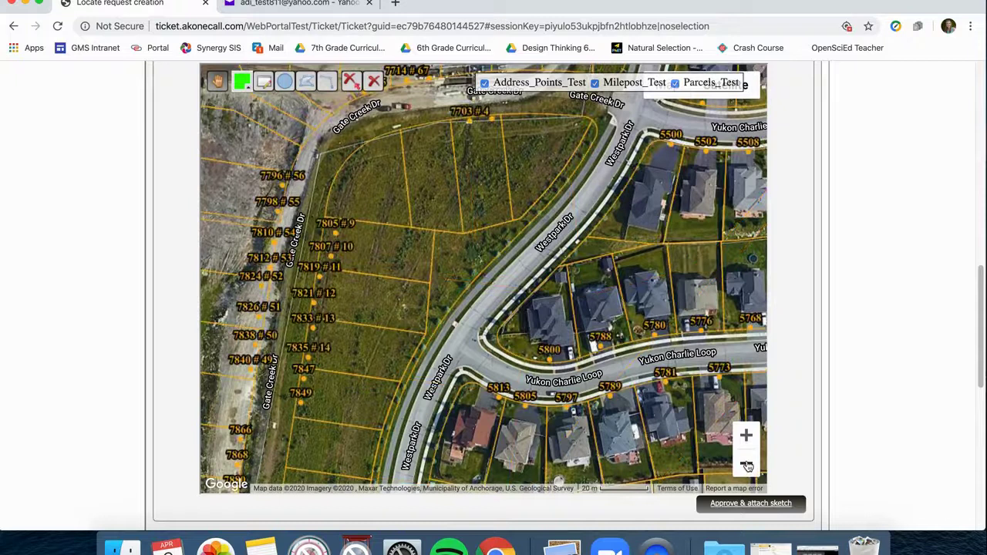
pyautogui.moveTo(484, 255); pyautogui.dragTo(447, 420)
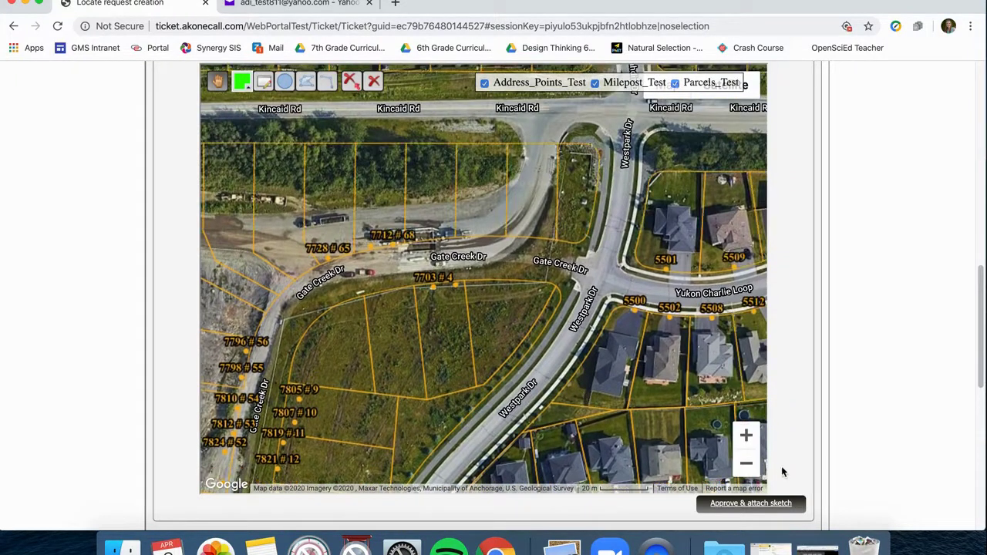
pyautogui.click(745, 435)
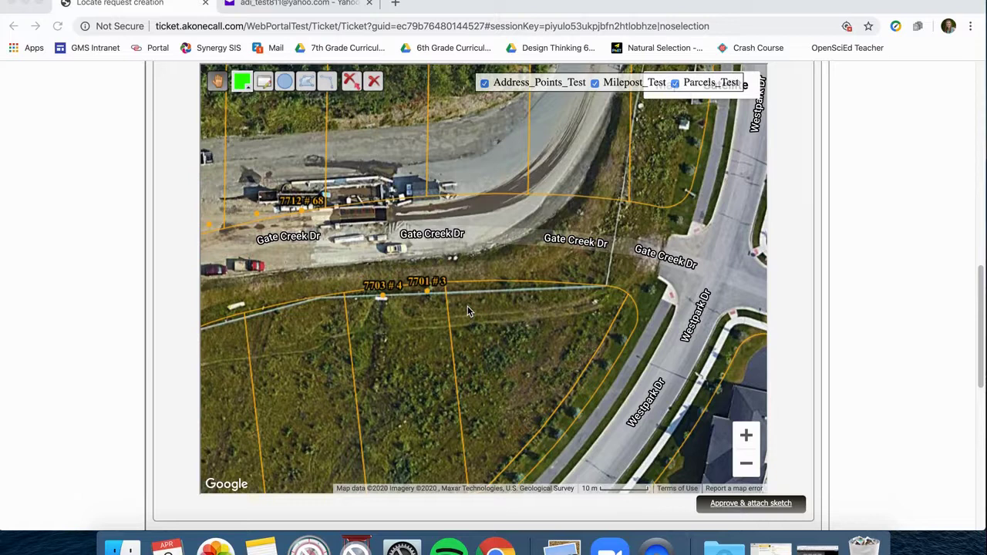
# Step: Draw a green circle over the corner lot point where Gate Creek Dr meets Westpark Dr
pyautogui.click(286, 82)
pyautogui.click(287, 83)
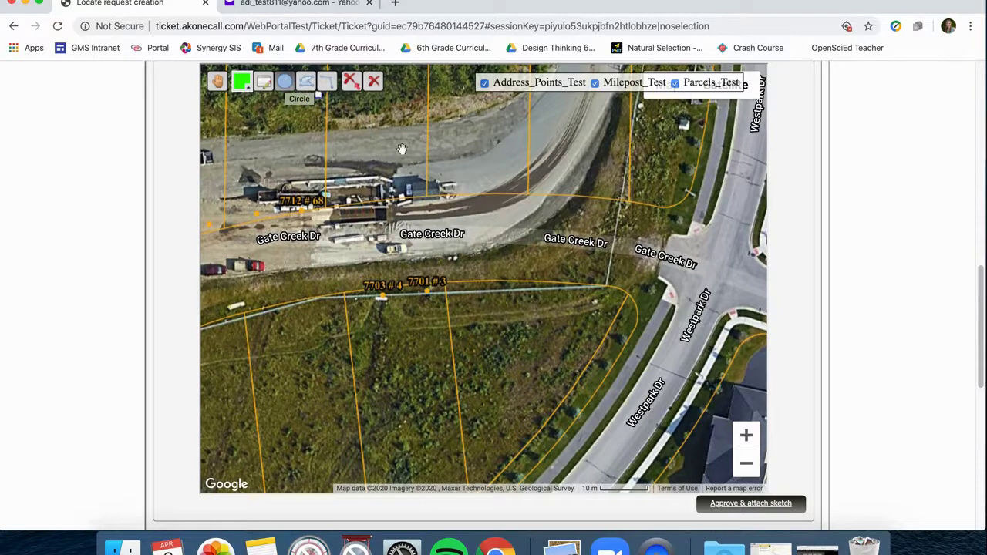
pyautogui.moveTo(637, 283); pyautogui.dragTo(604, 307)
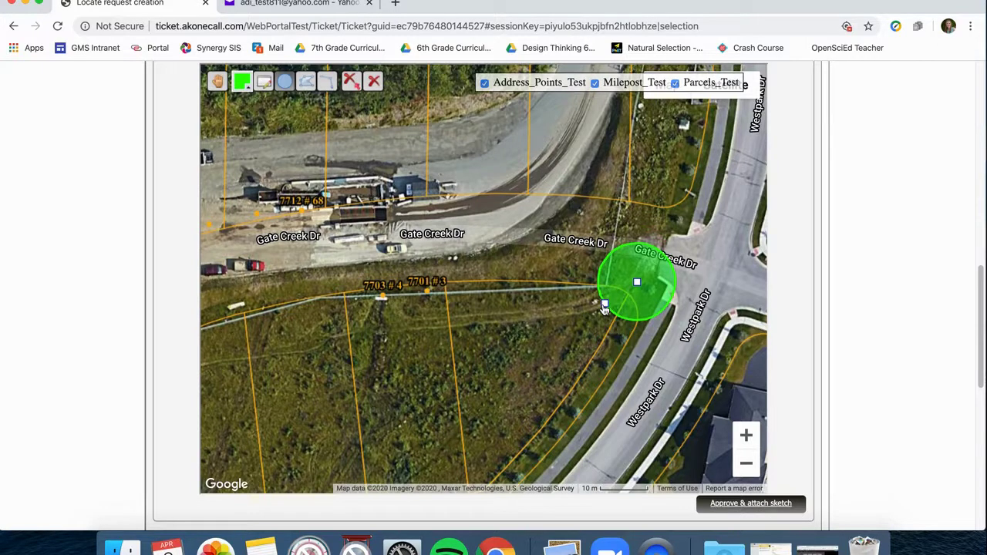
# Step: Place a Transformer text label at the centre of the green circle
pyautogui.click(263, 83)
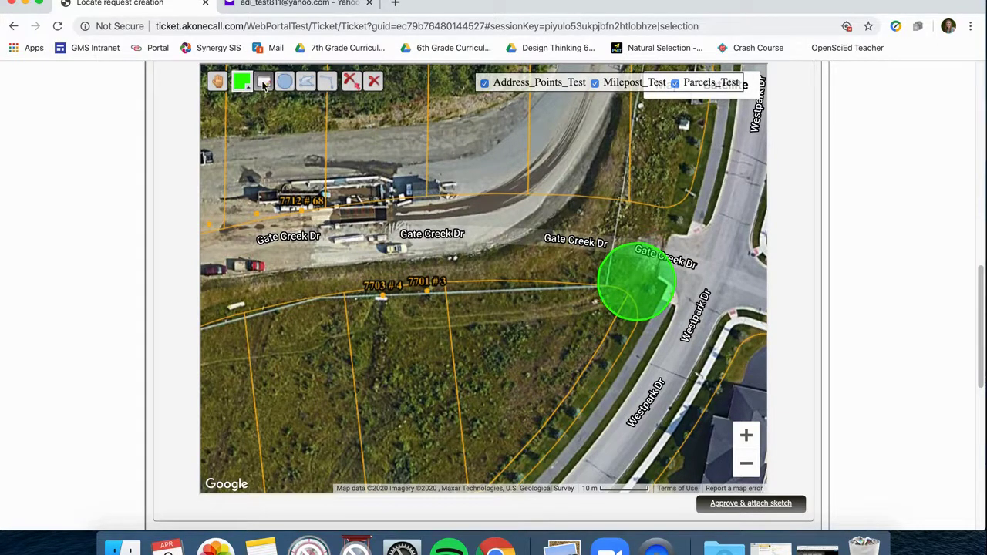
pyautogui.click(637, 279)
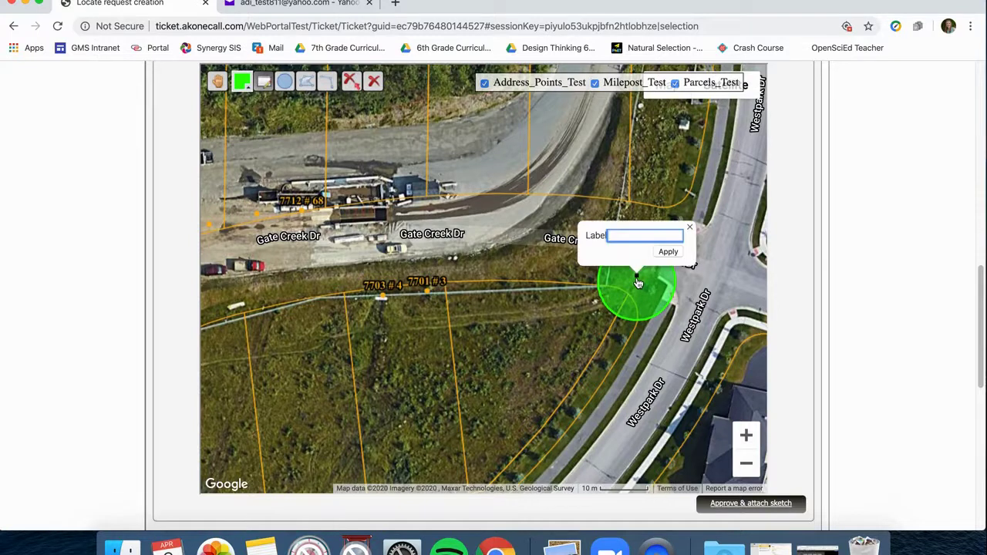
pyautogui.write('XtrTransformer')
pyautogui.click(672, 256)
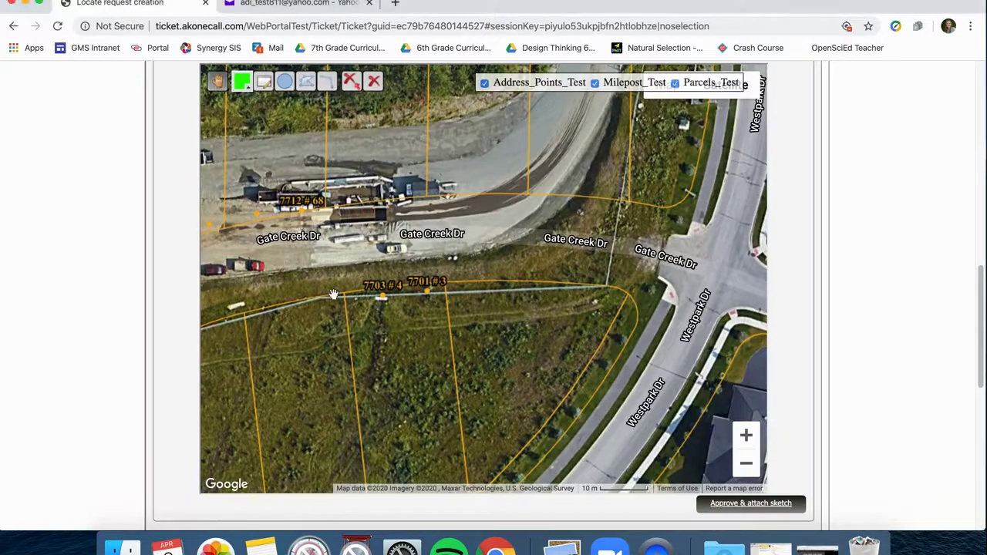
# Step: Draw a three-segment line about 305 ft long along the south side of Gate Creek Dr, starting near Westpark Dr
pyautogui.moveTo(325, 290); pyautogui.dragTo(377, 296)
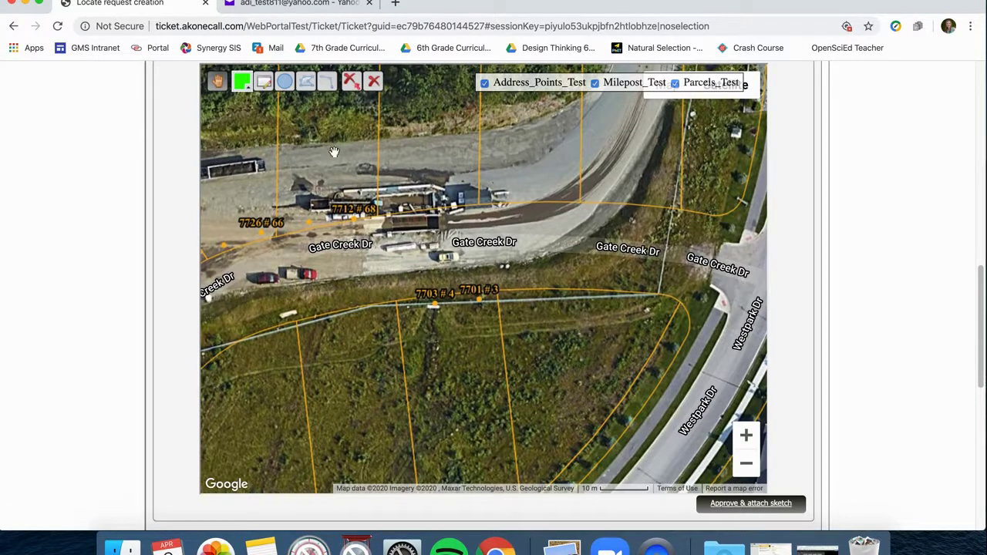
pyautogui.click(332, 83)
pyautogui.click(330, 85)
pyautogui.click(670, 288)
pyautogui.click(496, 275)
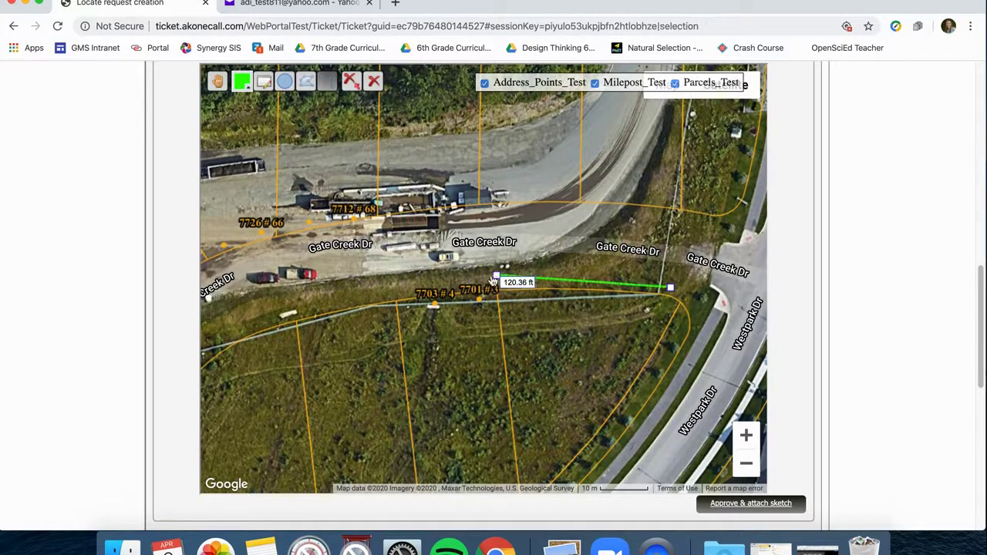
pyautogui.click(351, 292)
pyautogui.doubleClick(232, 315)
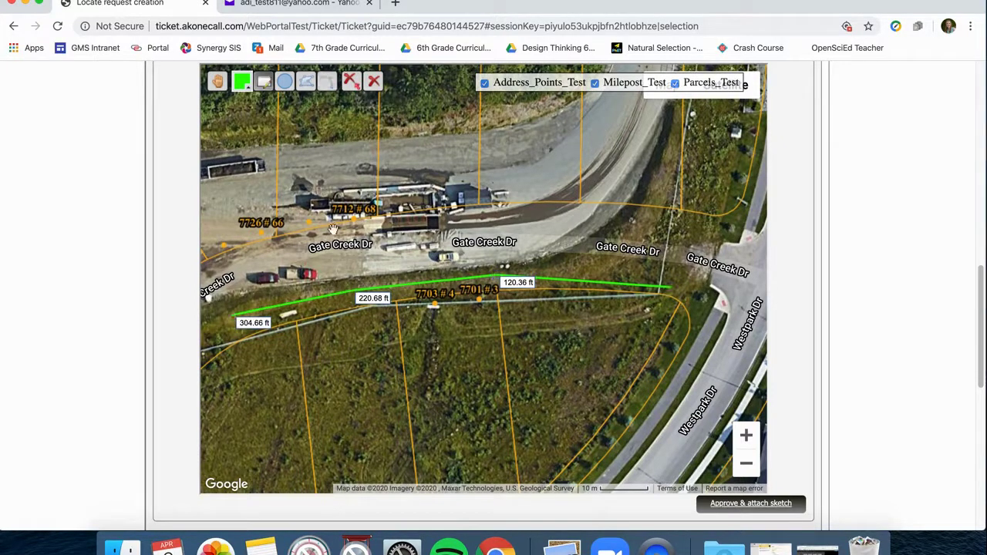
# Step: Label the line along the south side of Gate Creek Dr "Clearing Ditch"
pyautogui.click(342, 296)
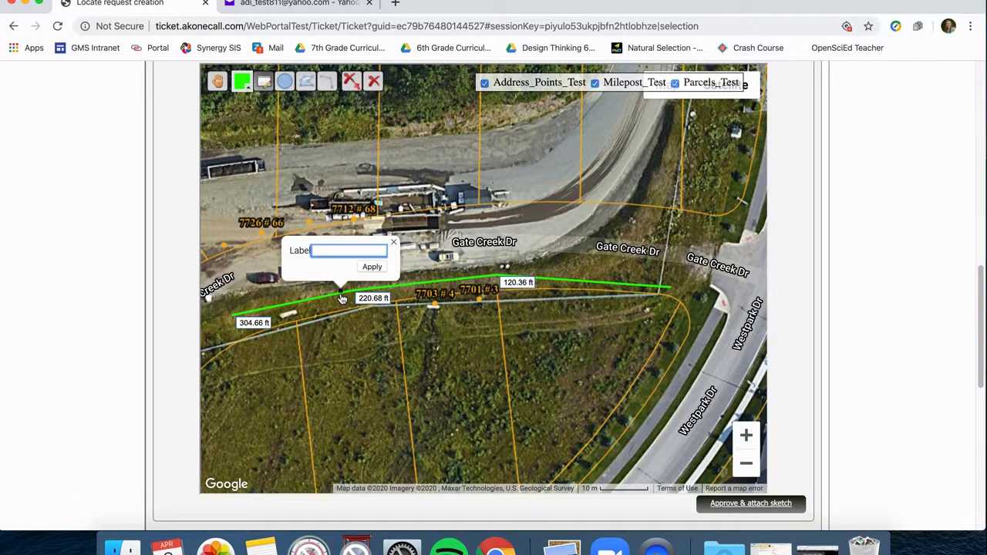
pyautogui.write('Clearning')
pyautogui.write('ing Ditch')
pyautogui.click(372, 267)
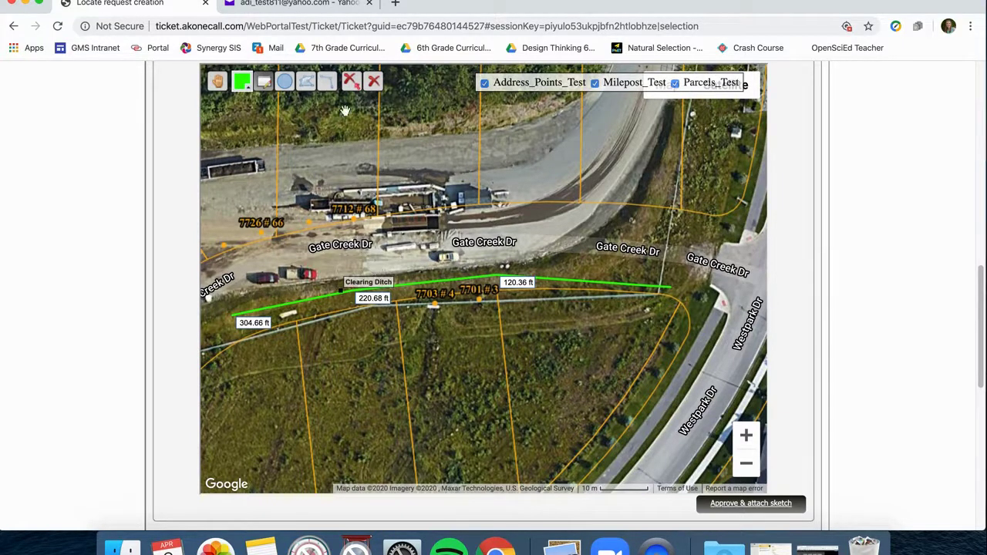
# Step: Draw a four-segment line about 317 ft long along Gate Creek Dr, north of the Clearing Ditch line
pyautogui.click(327, 84)
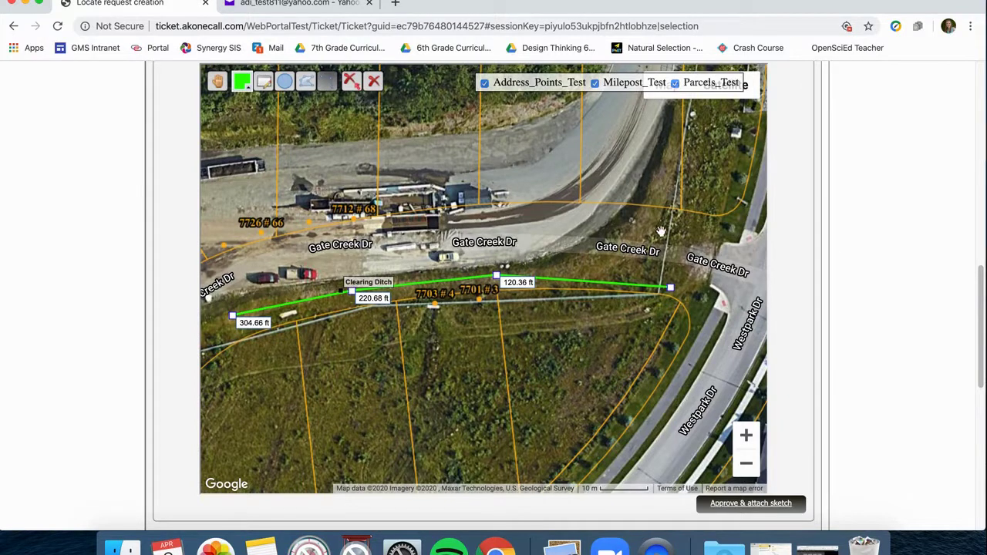
pyautogui.moveTo(688, 229); pyautogui.dragTo(525, 223)
pyautogui.click(405, 229)
pyautogui.click(318, 242)
pyautogui.click(232, 263)
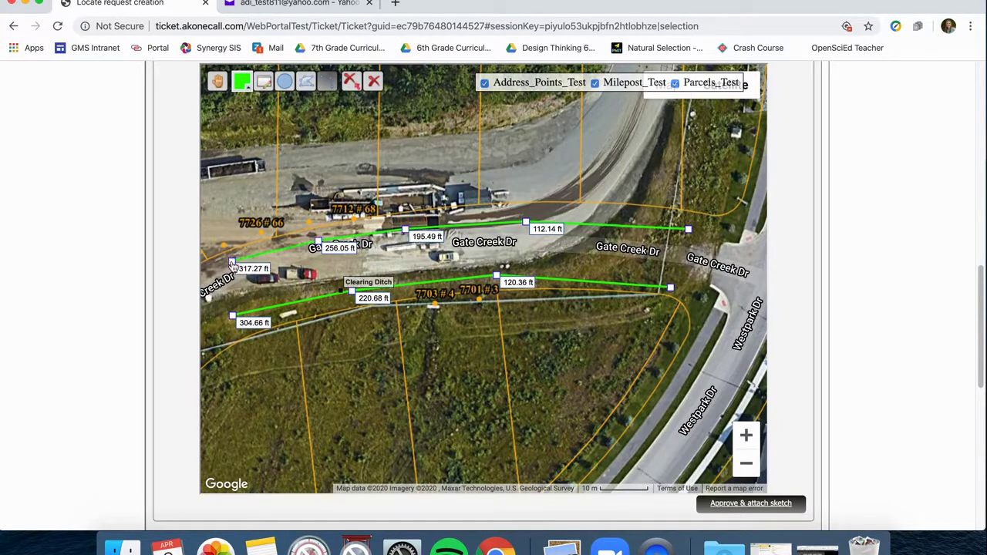
# Step: Label the northern line along Gate Creek Dr "Main"
pyautogui.click(263, 90)
pyautogui.click(304, 242)
pyautogui.write('Mian')
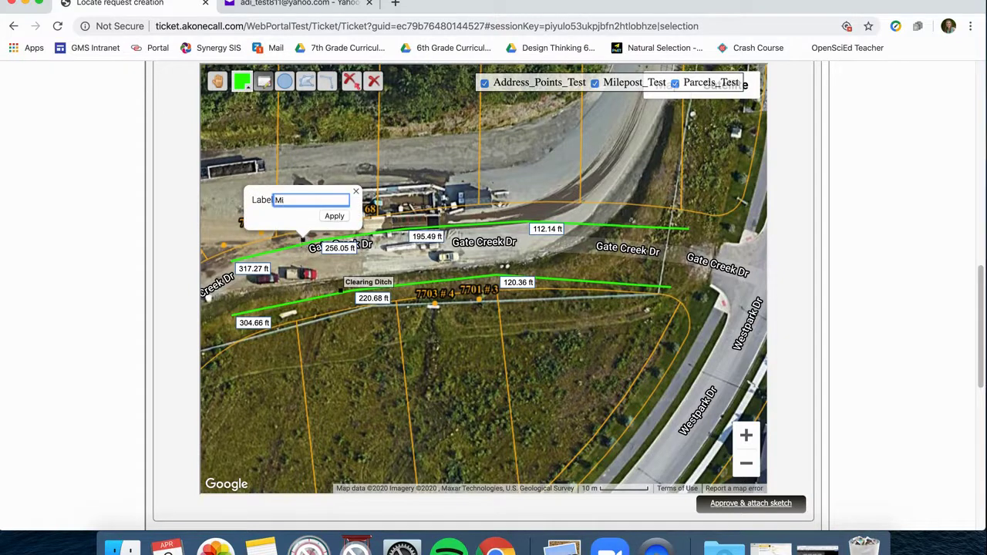
pyautogui.click(337, 216)
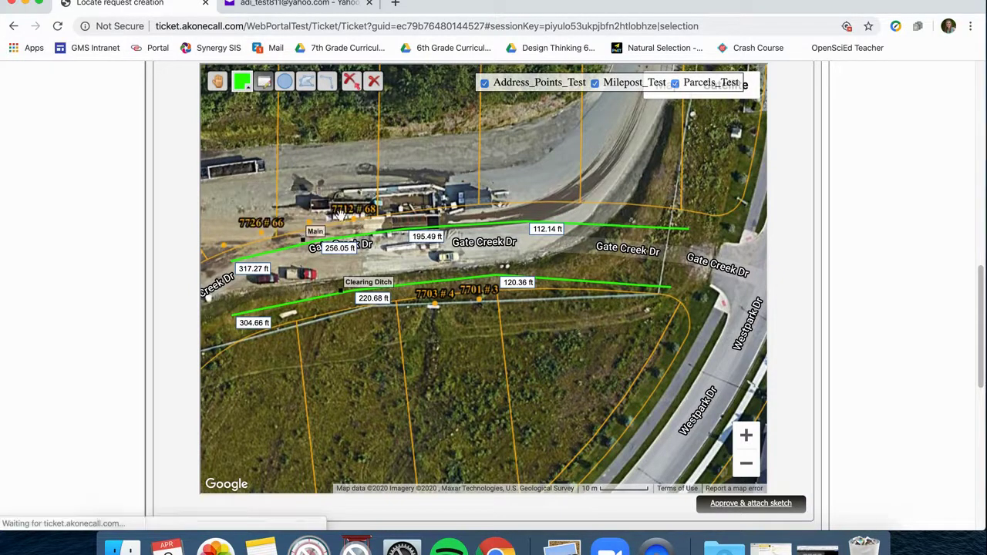
# Step: Draw two straight branch lines running north from the Main line, about 73 ft and 62 ft long, the longer one nearer Westpark Dr
pyautogui.click(326, 83)
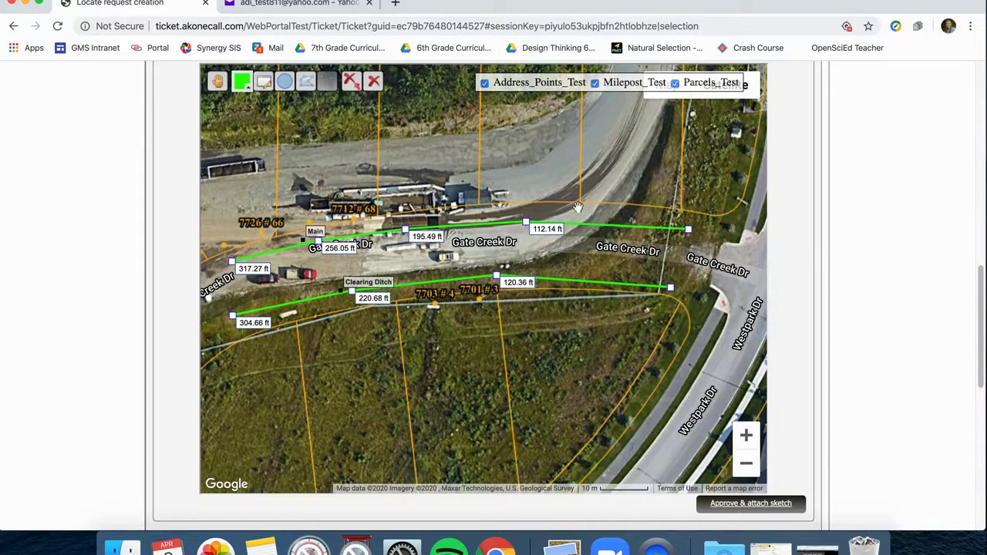
pyautogui.click(624, 225)
pyautogui.click(625, 117)
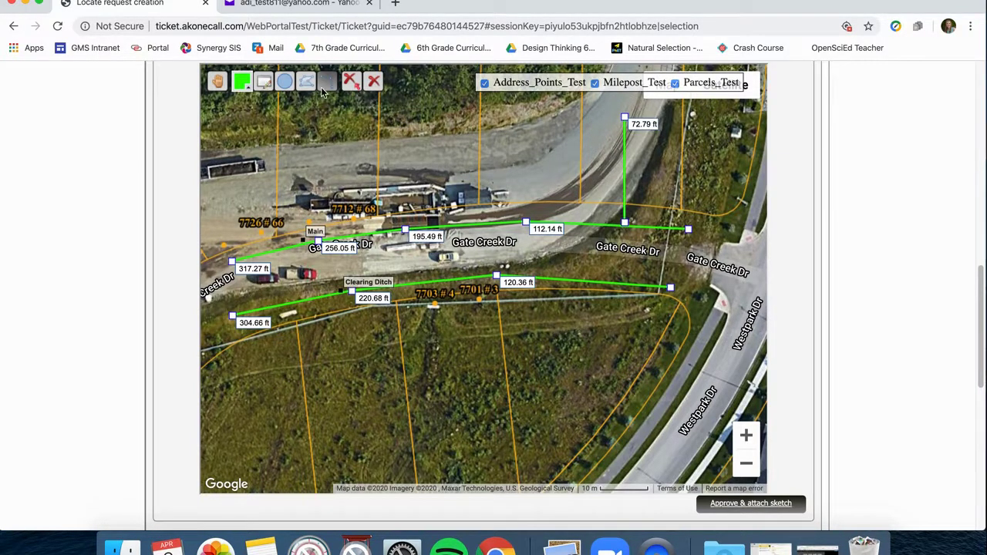
pyautogui.click(514, 219)
pyautogui.click(516, 130)
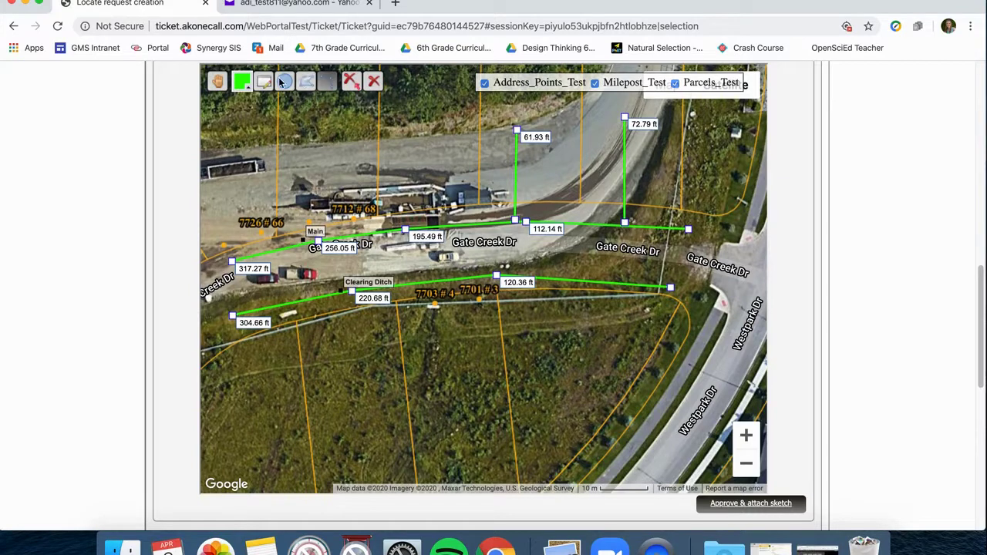
# Step: Label the shorter branch line north of the Main line "Drop"
pyautogui.click(284, 81)
pyautogui.click(515, 175)
pyautogui.write('Drop')
pyautogui.press('BackSpace')
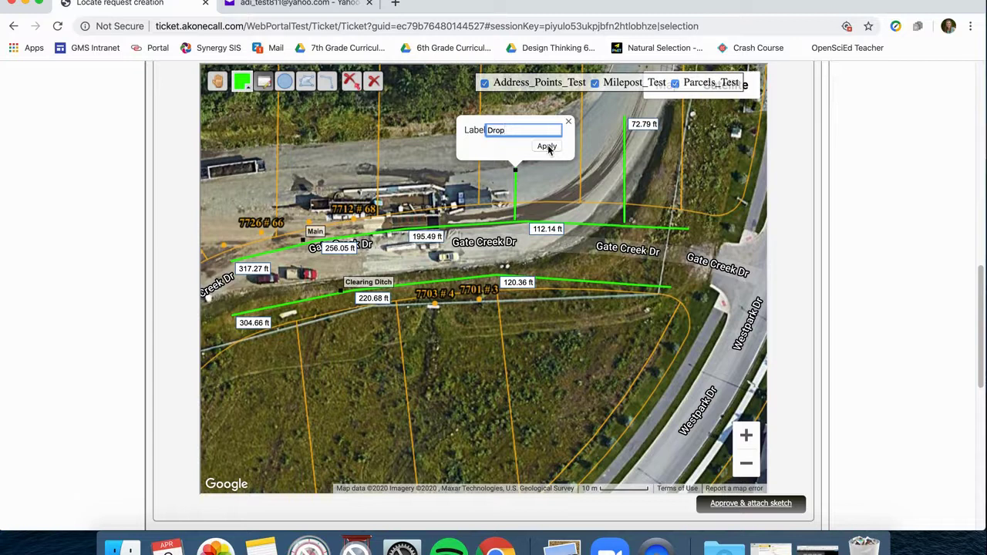
pyautogui.click(547, 147)
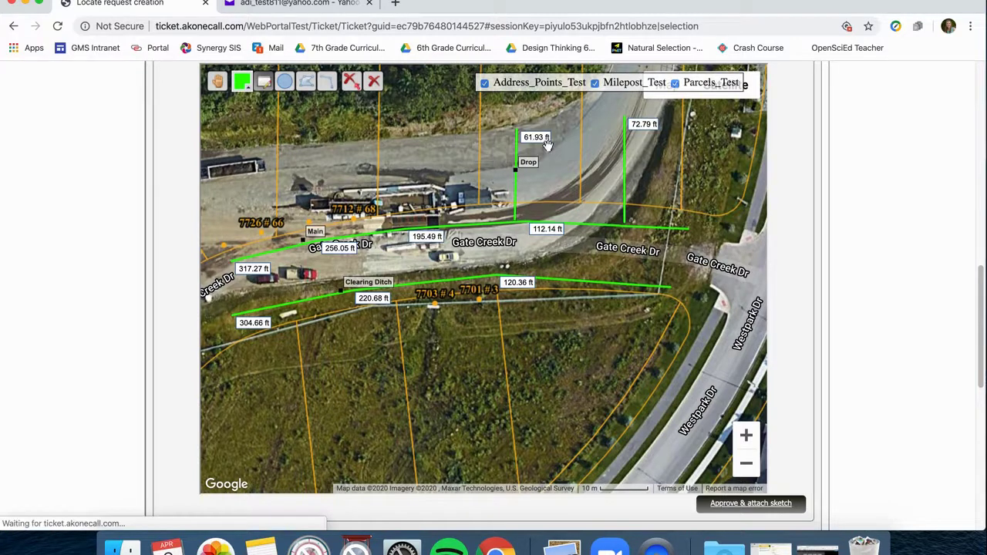
# Step: Draw a blue line about 71 ft long across Westpark Dr, just south of the Gate Creek Dr intersection
pyautogui.click(218, 81)
pyautogui.click(606, 286)
pyautogui.moveTo(606, 286); pyautogui.dragTo(429, 238)
pyautogui.click(327, 84)
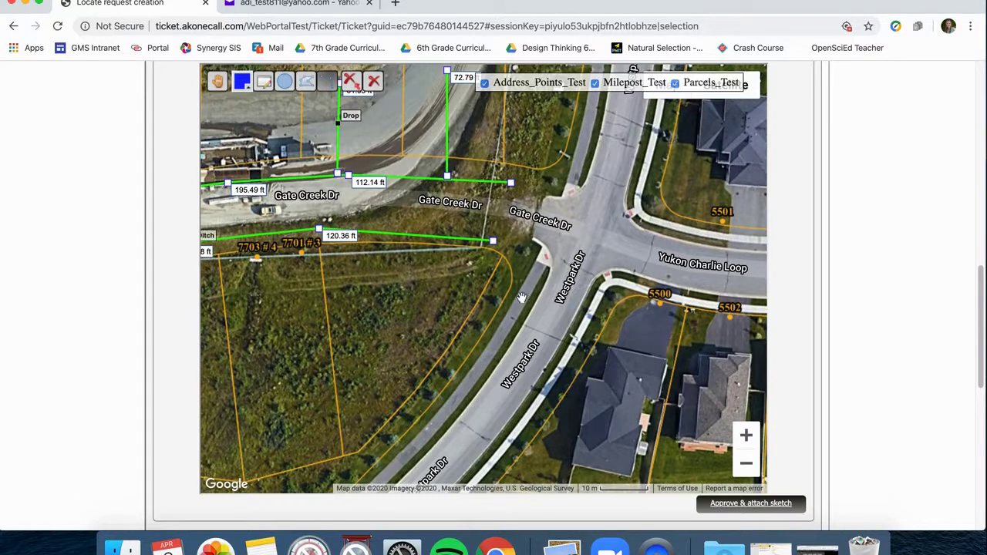
pyautogui.click(622, 295)
pyautogui.moveTo(621, 295)
pyautogui.mouseDown()
pyautogui.moveTo(549, 260)
pyautogui.moveTo(606, 299)
pyautogui.mouseUp()
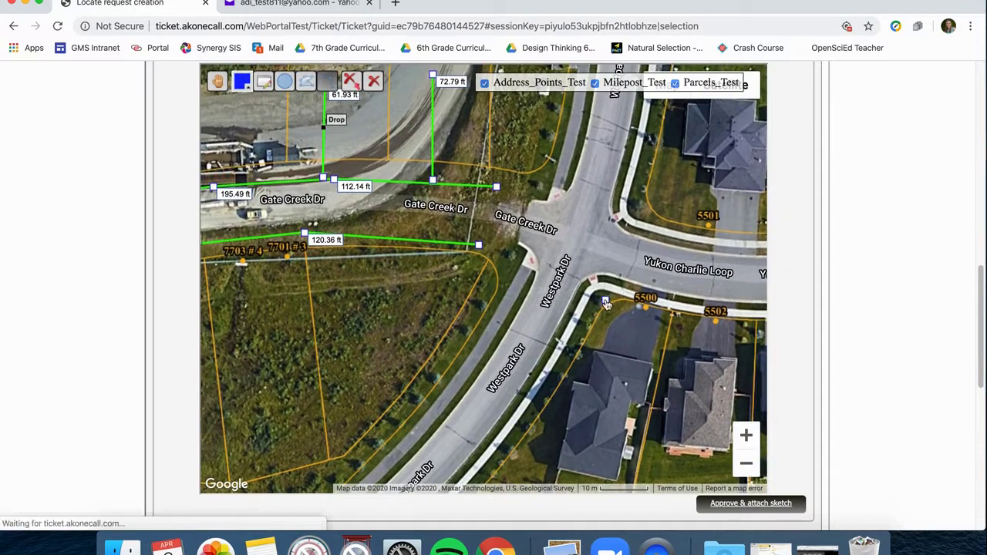
pyautogui.click(510, 258)
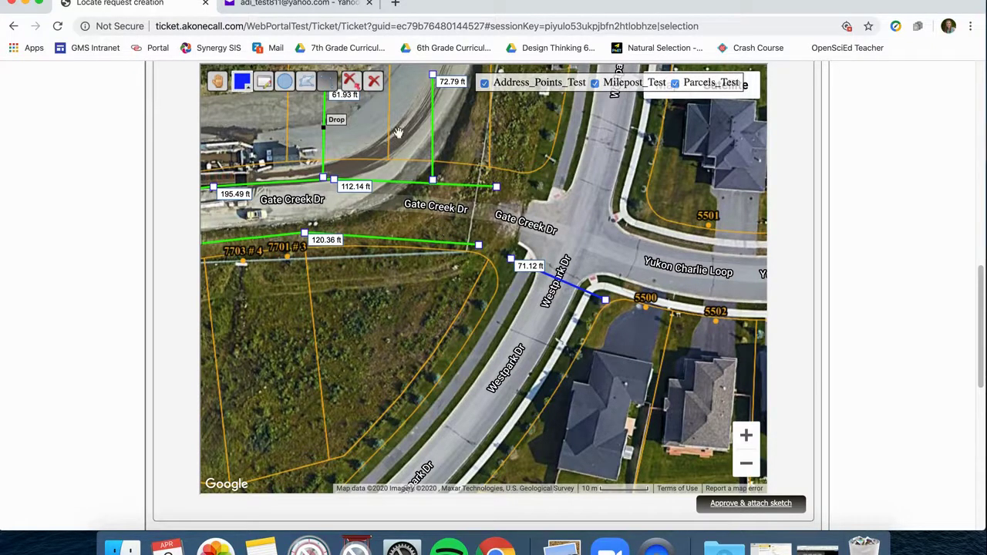
# Step: Label the blue line crossing Westpark Dr "Boring"
pyautogui.click(263, 80)
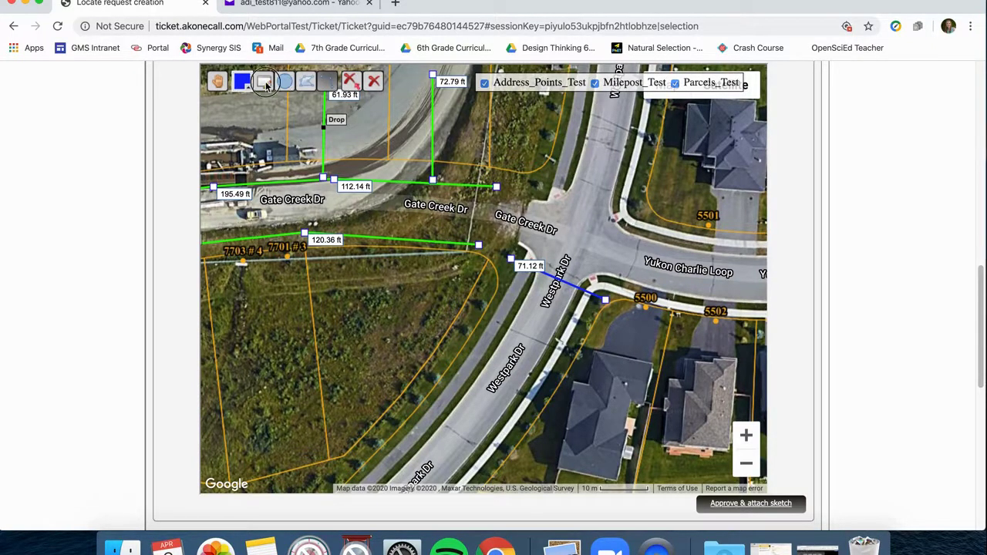
pyautogui.click(548, 273)
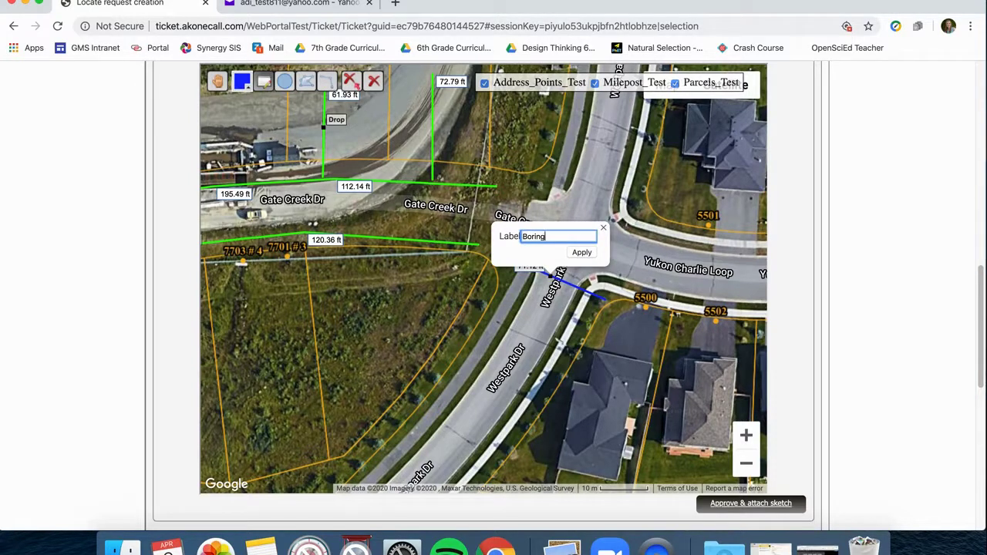
pyautogui.click(584, 254)
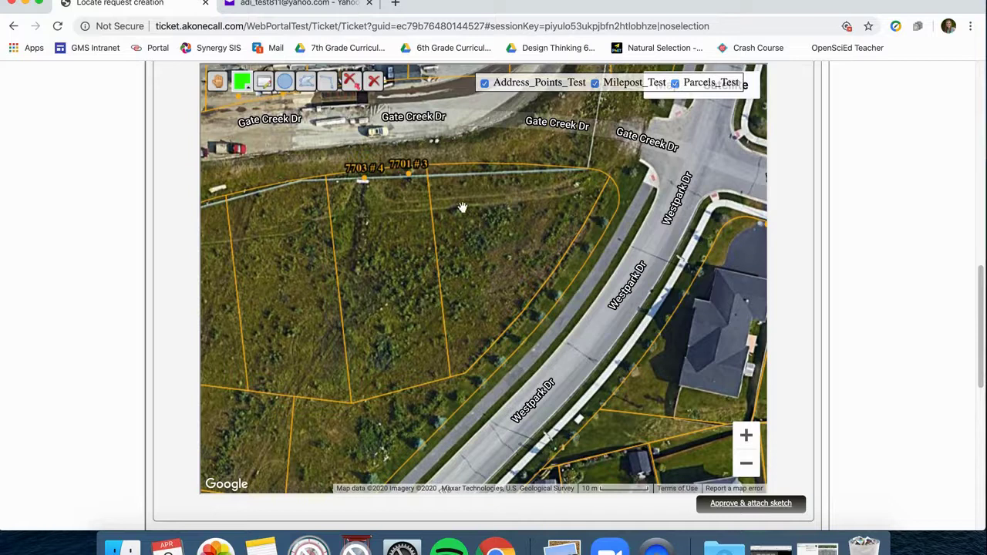
# Step: Draw a four-cornered green polygon over the sidewalk section on the west side of Westpark Dr, south of Gate Creek Dr
pyautogui.click(308, 84)
pyautogui.moveTo(577, 283); pyautogui.dragTo(598, 296)
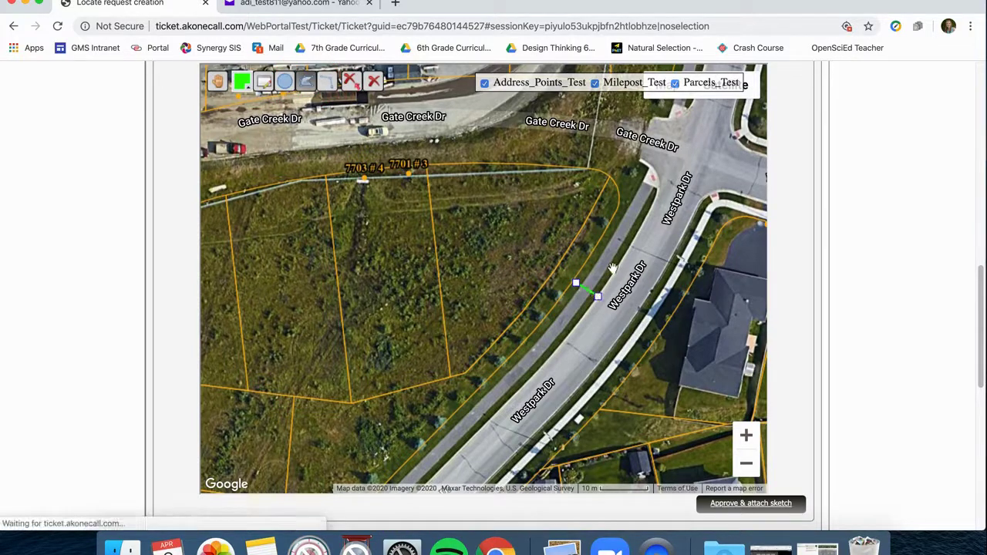
pyautogui.click(631, 247)
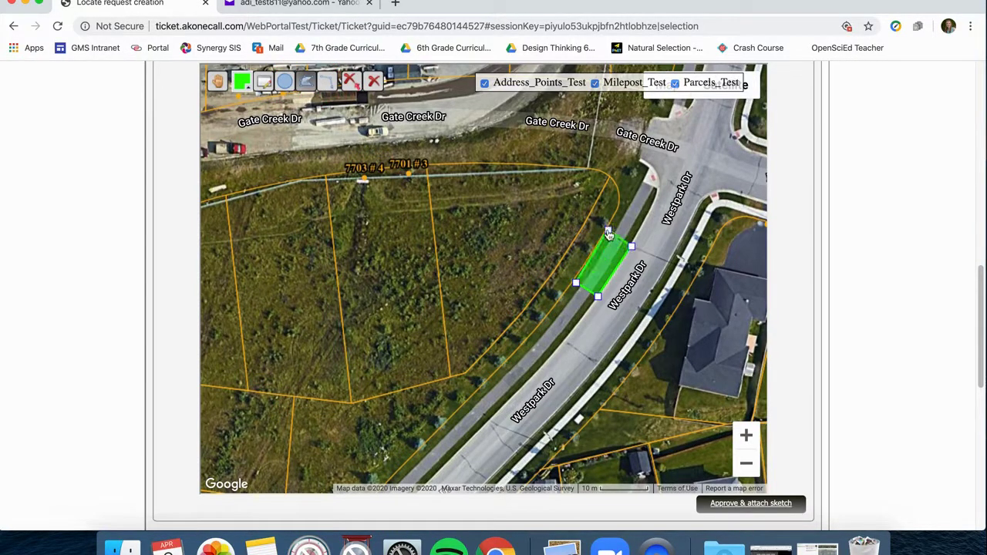
pyautogui.doubleClick(608, 233)
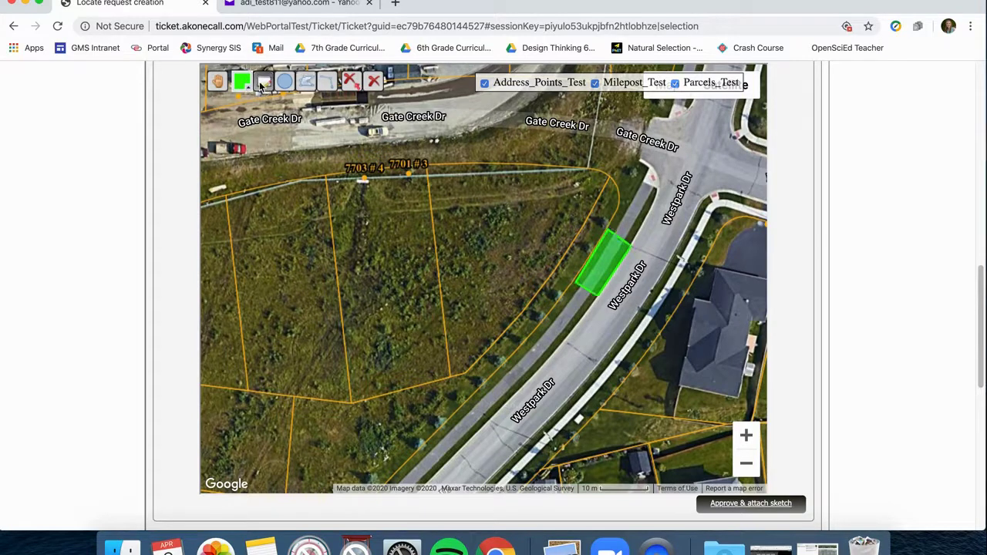
# Step: Label the green polygon on the Westpark Dr sidewalk "Replacing Sidewalk"
pyautogui.click(600, 267)
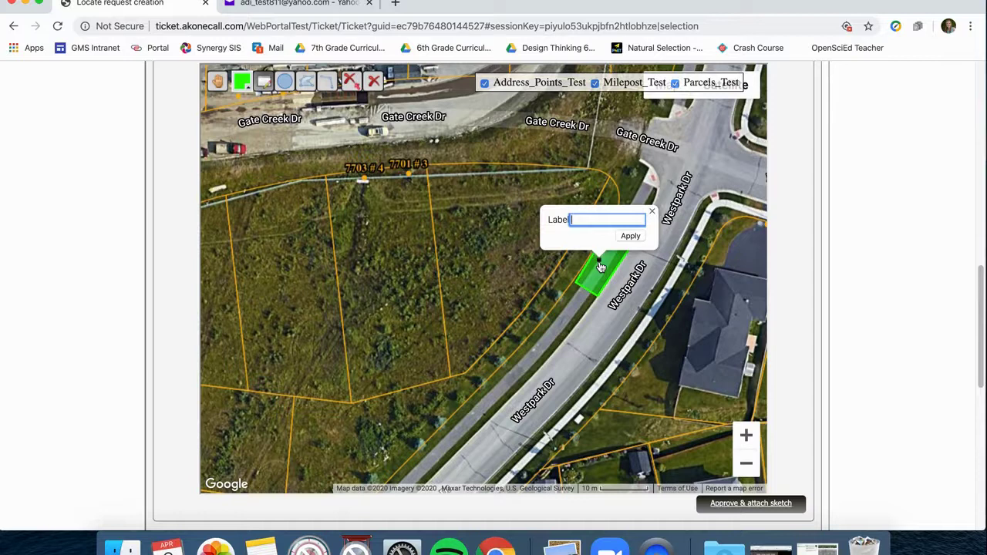
pyautogui.write('Replacing Sidewalk')
pyautogui.click(636, 236)
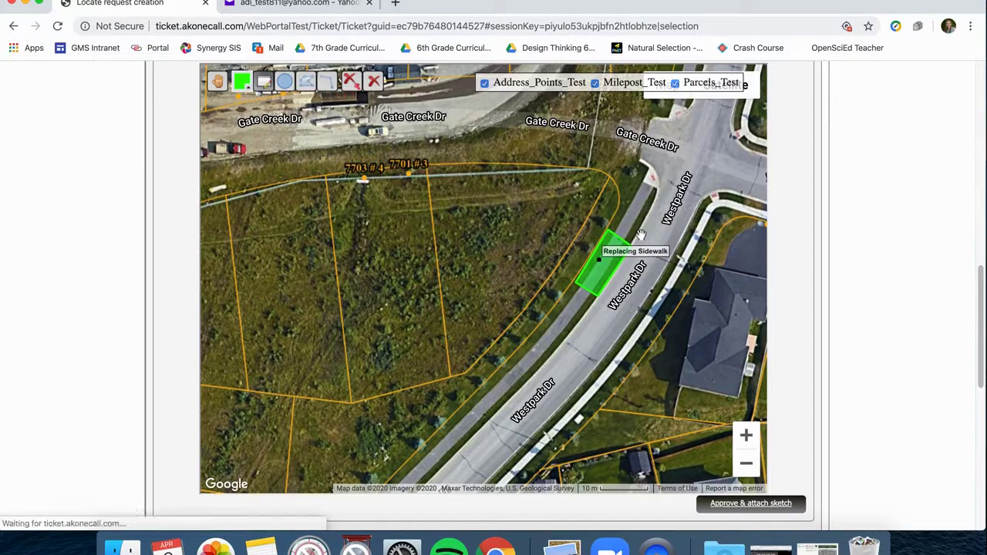
# Step: Draw a filled green polygon over the parcel immediately west of the 7703 # 4 parcel, following its four corners
pyautogui.click(307, 81)
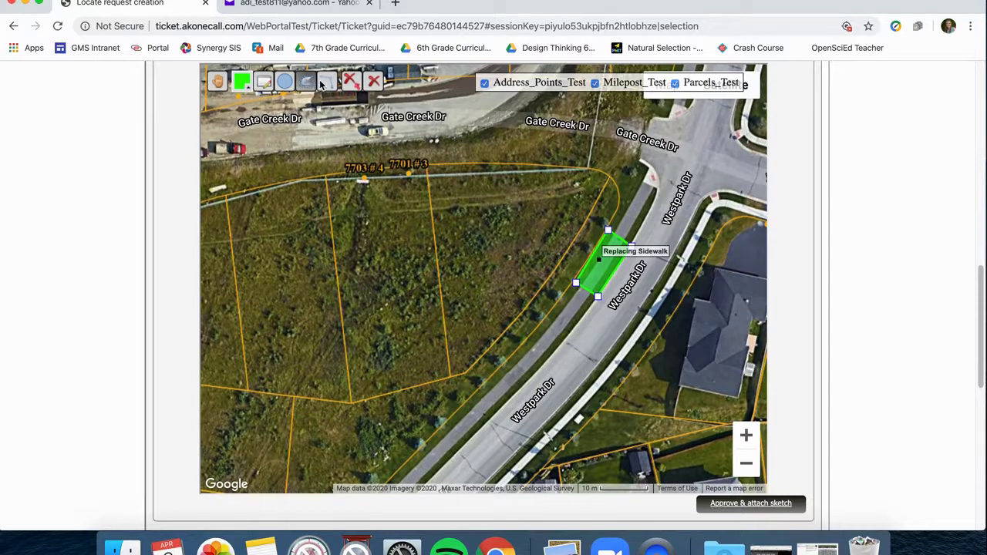
pyautogui.click(305, 83)
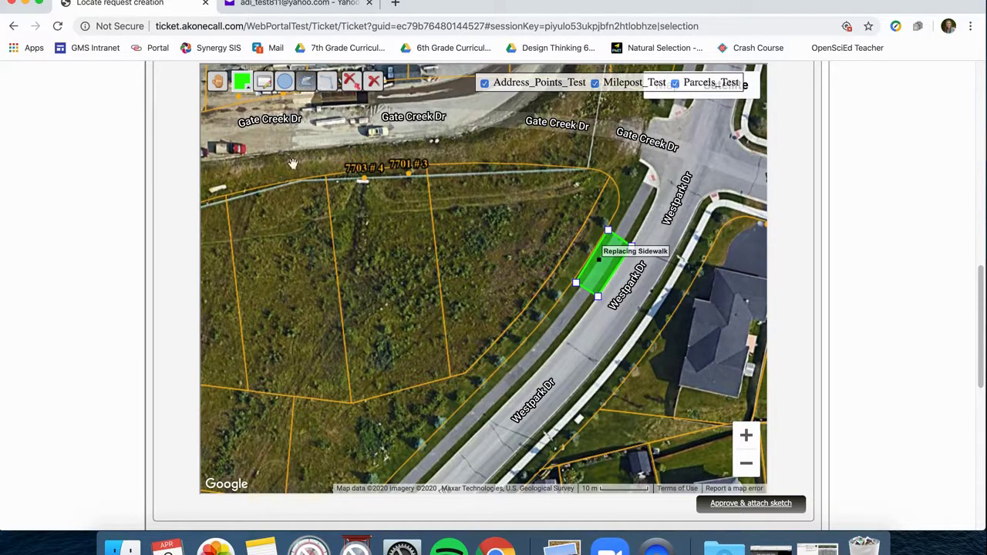
pyautogui.click(224, 192)
pyautogui.click(244, 390)
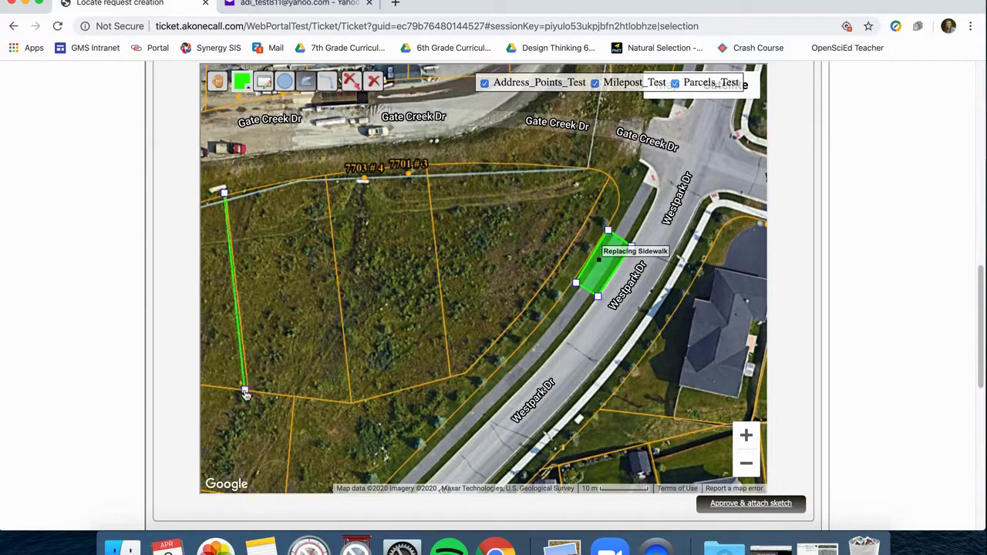
pyautogui.click(353, 406)
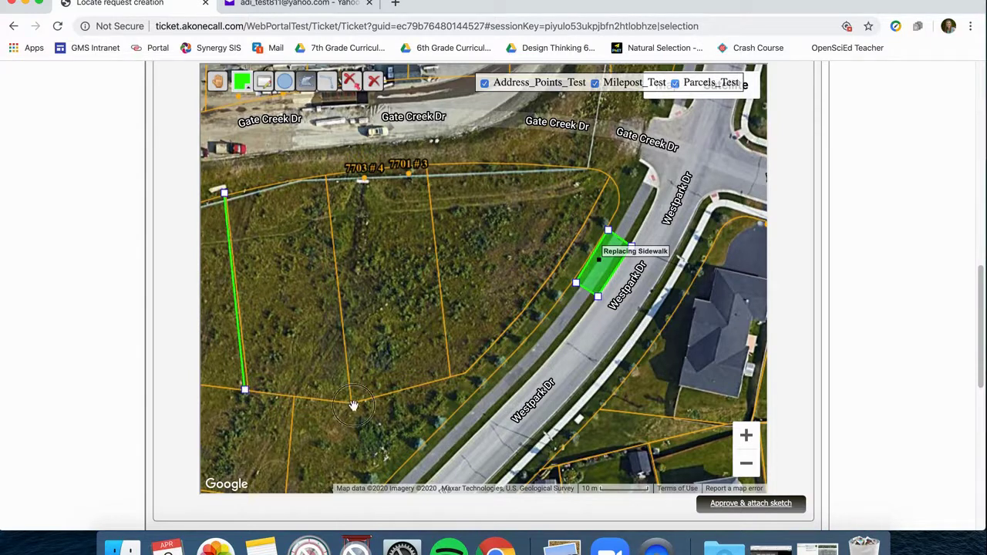
pyautogui.doubleClick(329, 174)
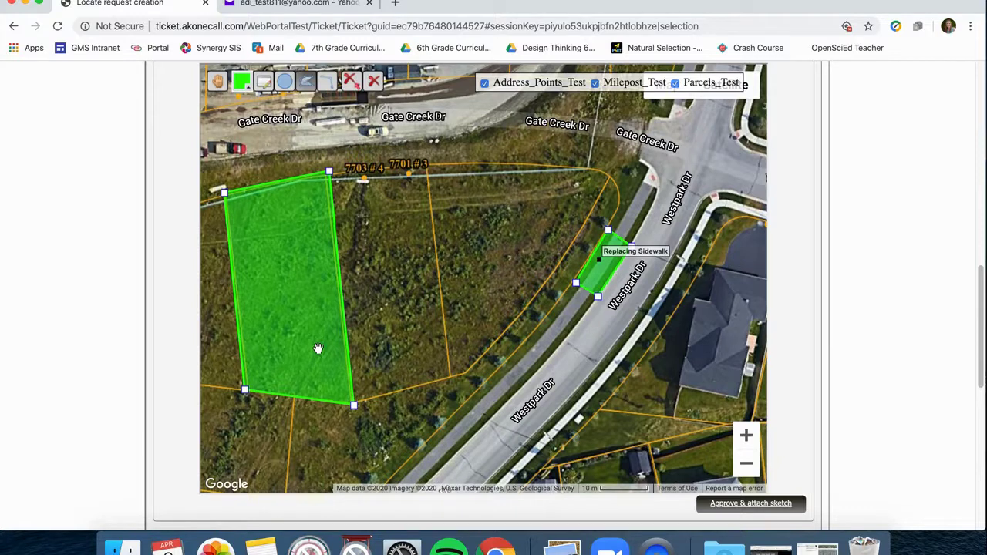
# Step: Replace the parcel polygon with a green line outline about 435 ft long around the same parcel's corners
pyautogui.click(356, 94)
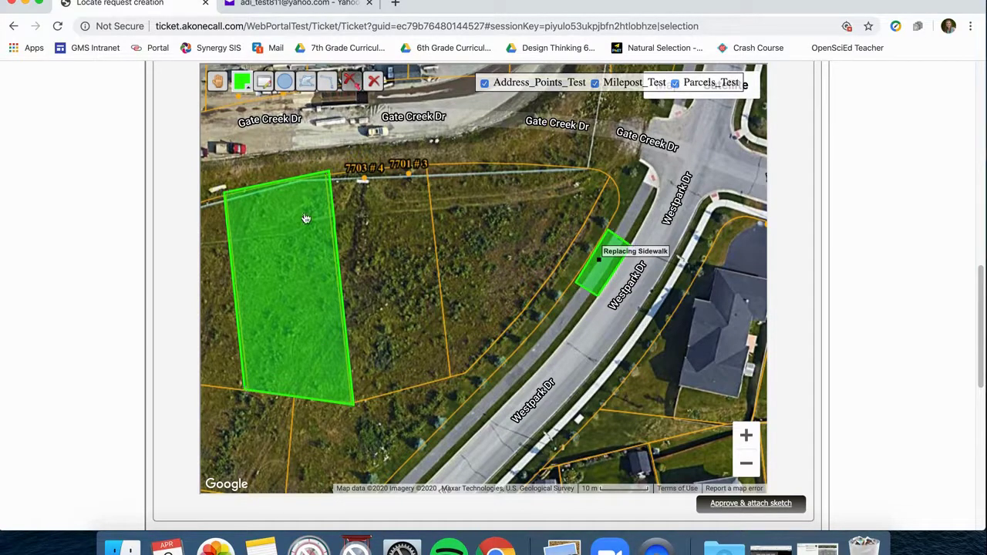
pyautogui.click(306, 218)
pyautogui.click(325, 85)
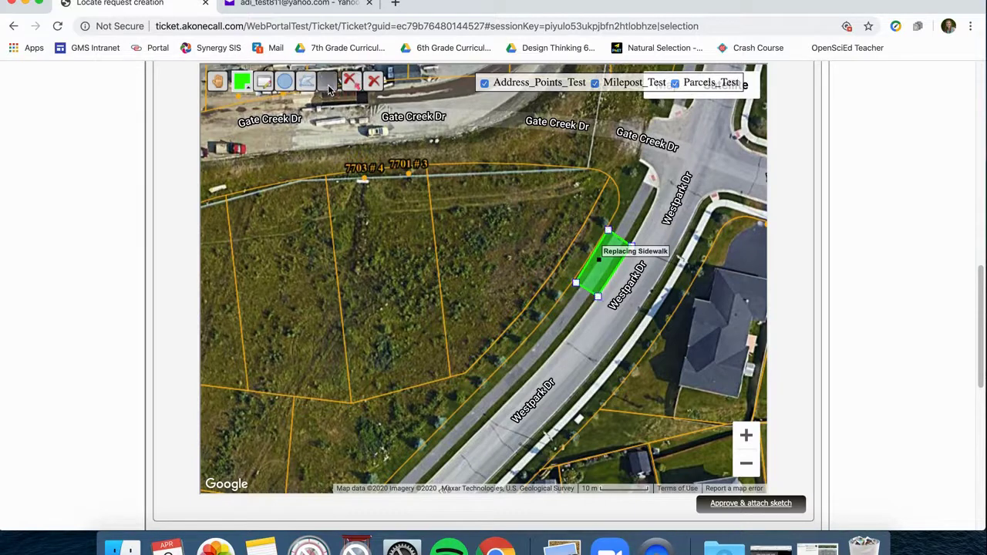
pyautogui.click(223, 195)
pyautogui.click(245, 394)
pyautogui.click(349, 404)
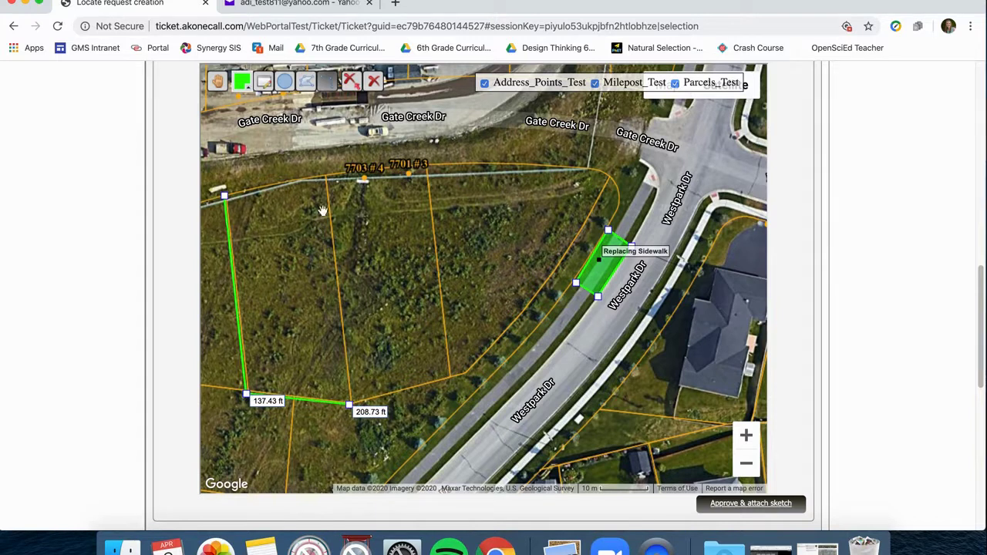
pyautogui.click(328, 179)
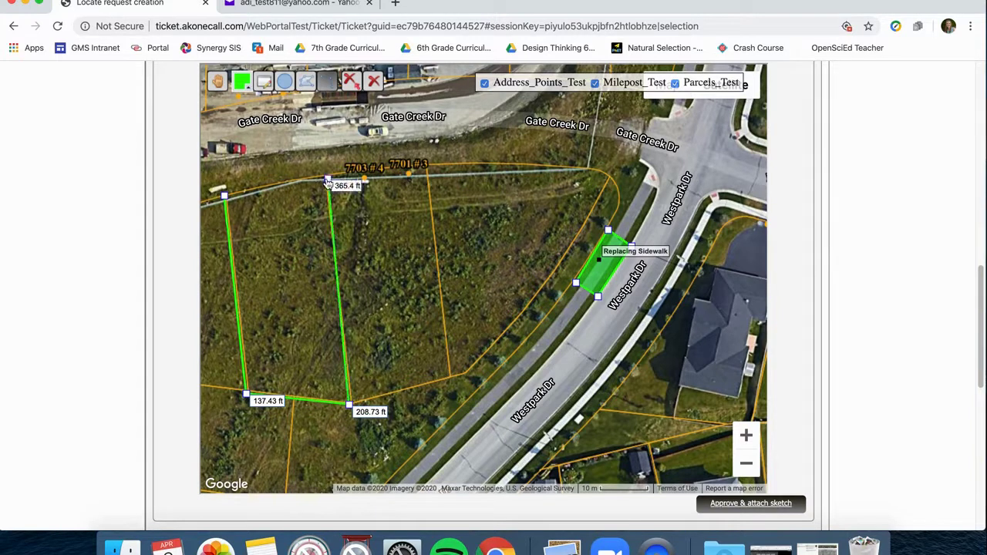
pyautogui.click(225, 194)
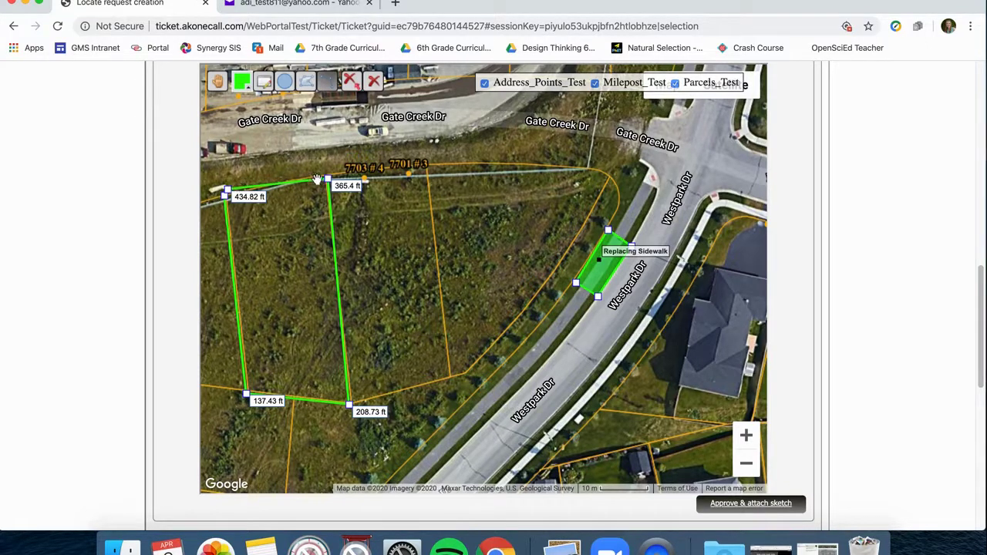
# Step: Delete the line outline around the parcel and cover the same parcel with a filled four-cornered green polygon instead
pyautogui.click(373, 85)
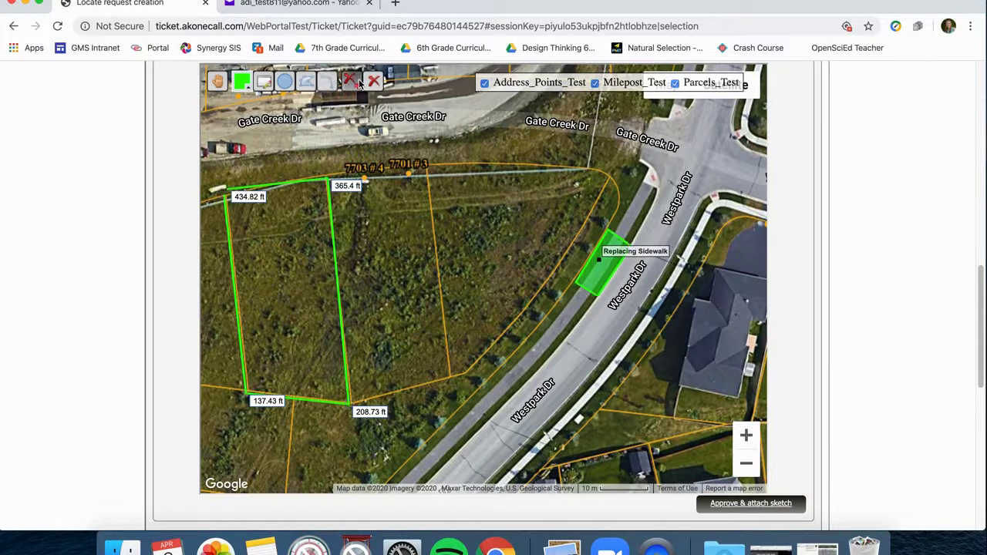
pyautogui.click(295, 183)
pyautogui.click(306, 83)
pyautogui.click(222, 192)
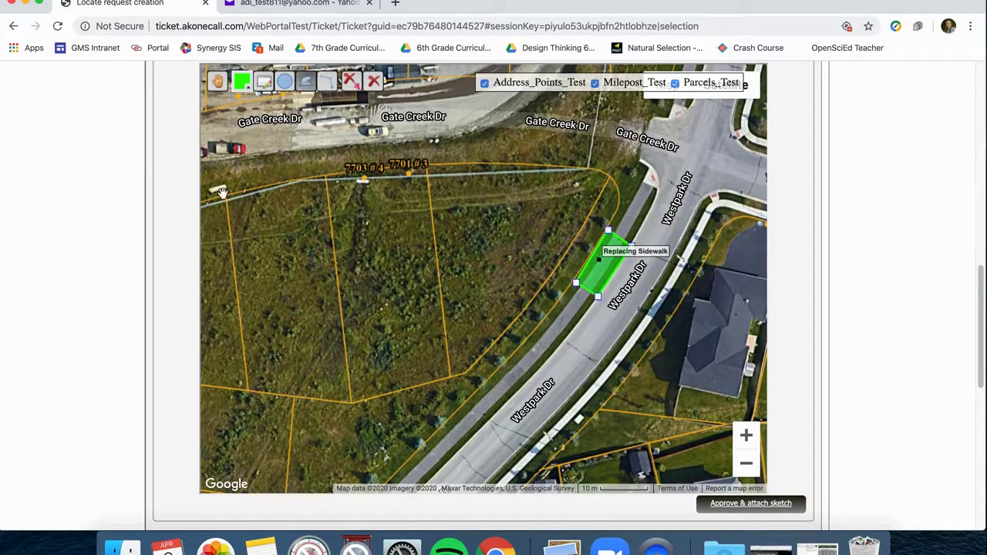
pyautogui.click(244, 398)
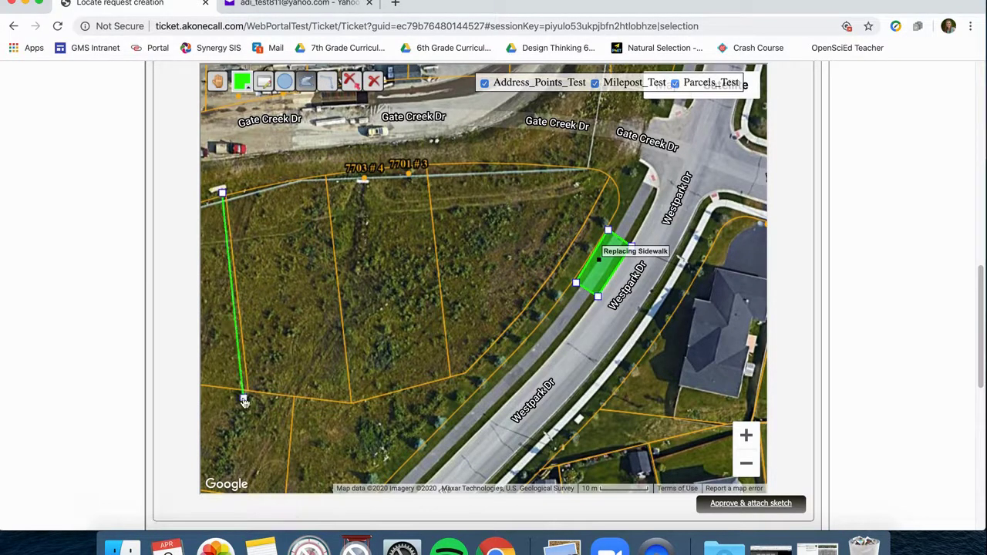
pyautogui.click(355, 411)
pyautogui.click(329, 170)
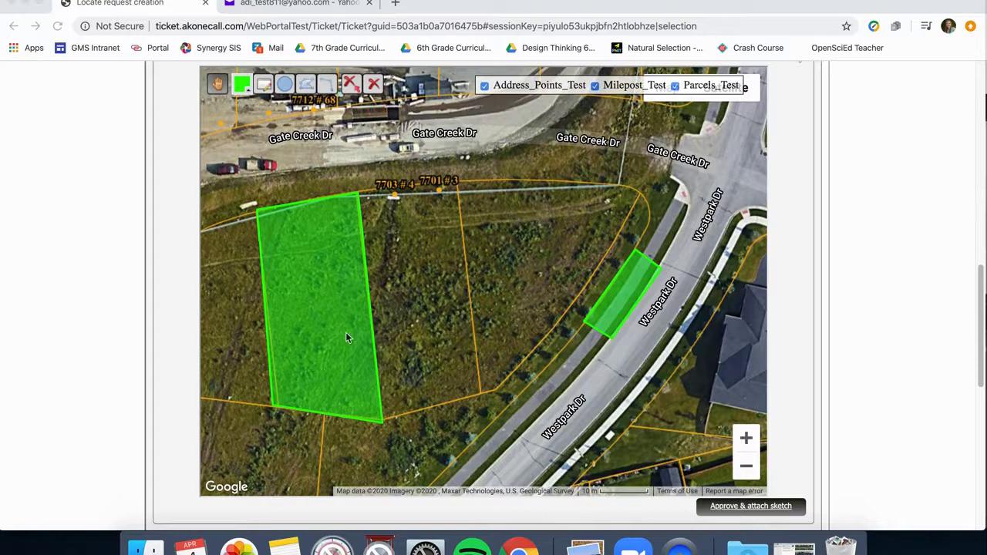
# Step: Try to approve and attach the map sketch, accepting the excavation area responsibility statement and closing the resulting messages
pyautogui.scroll(-1, 791, 410)
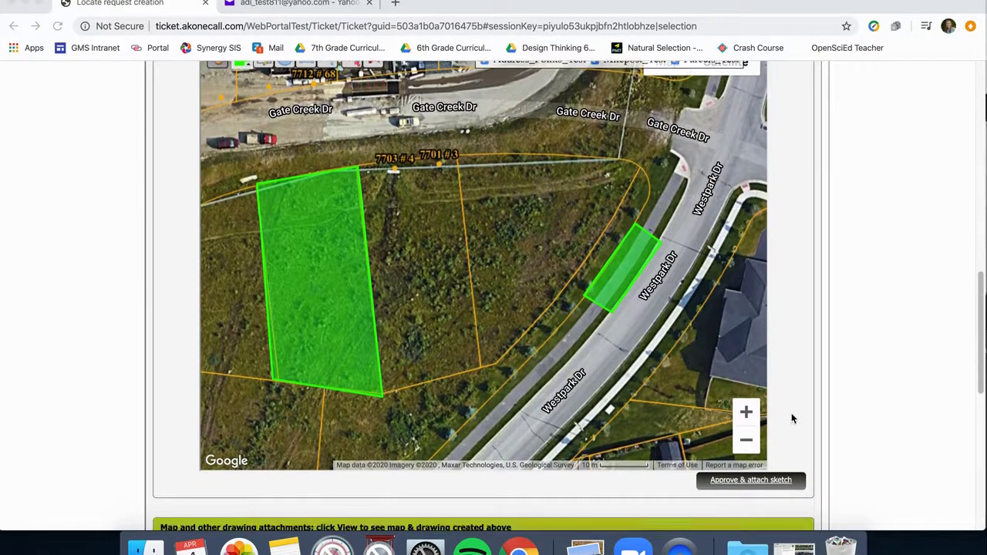
pyautogui.click(745, 478)
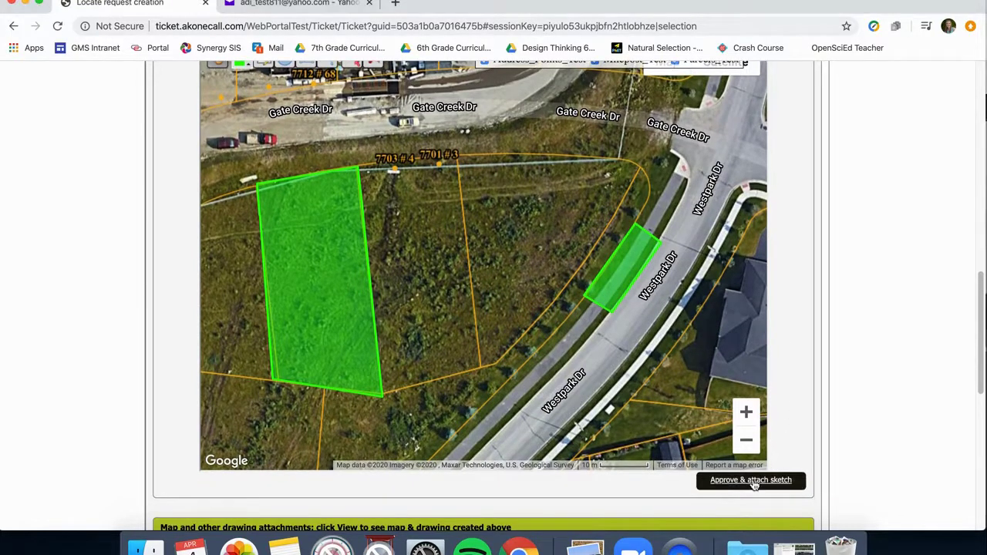
pyautogui.click(758, 483)
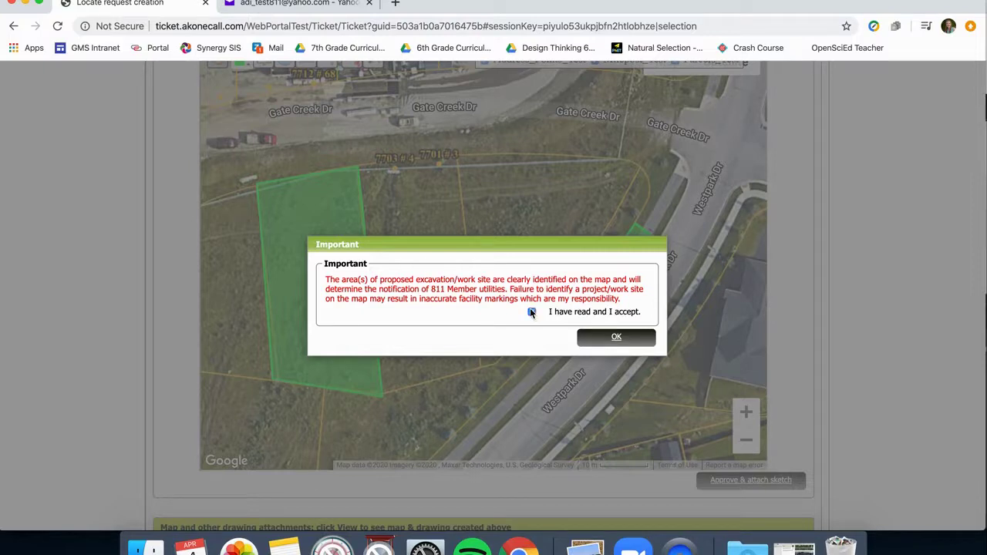
pyautogui.click(10, 26)
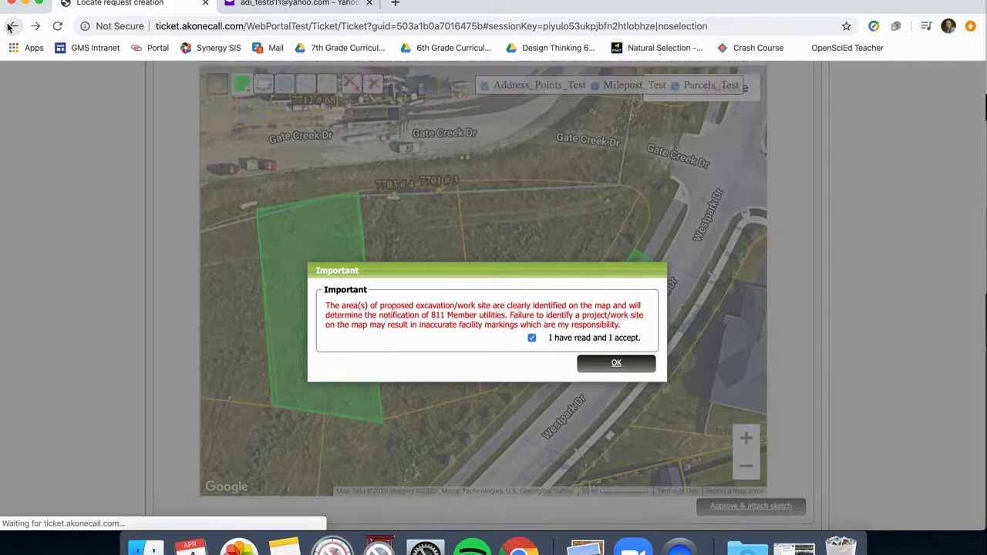
pyautogui.click(626, 365)
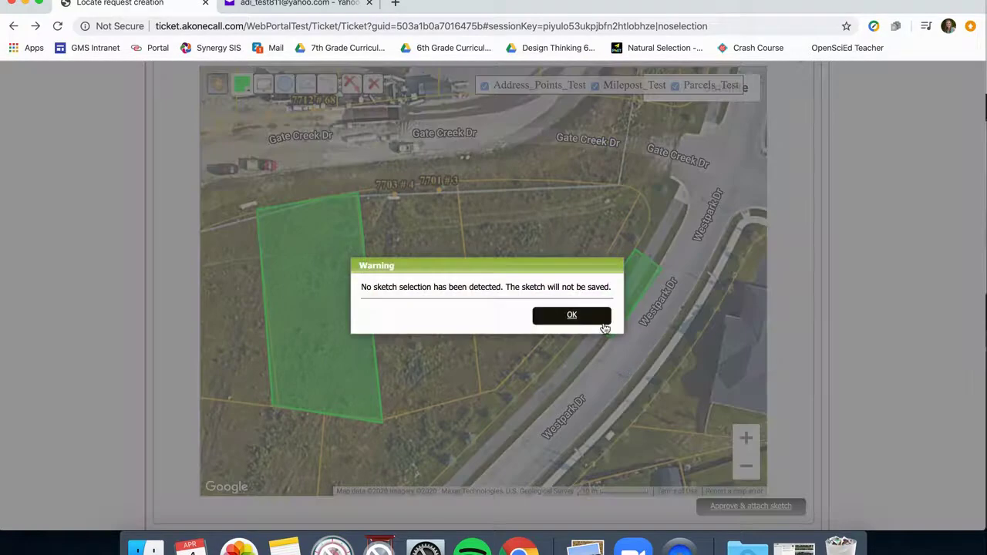
pyautogui.click(571, 316)
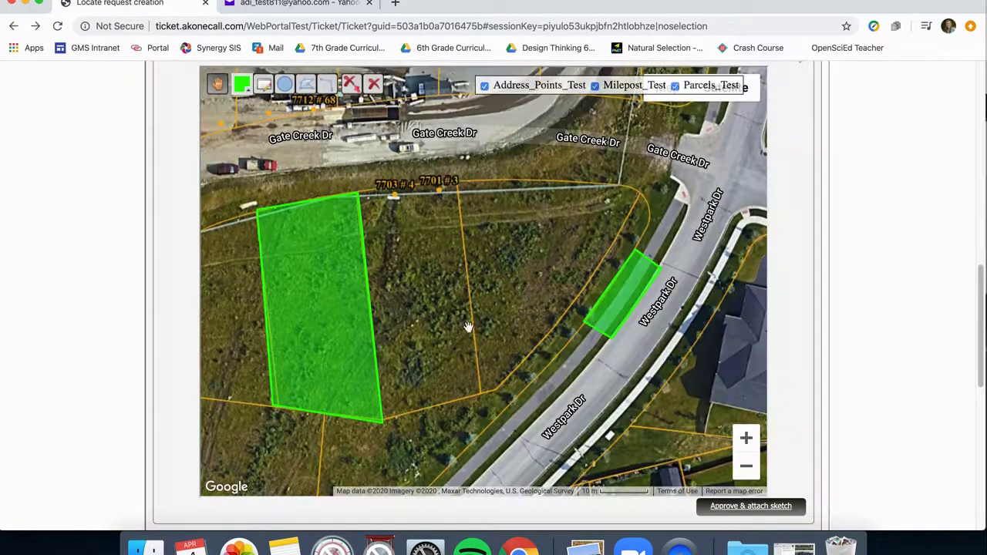
# Step: Delete the small green rectangle along Westpark Dr, and approve and attach the remaining sketch, accepting the excavation area responsibility statement
pyautogui.click(610, 322)
pyautogui.click(356, 91)
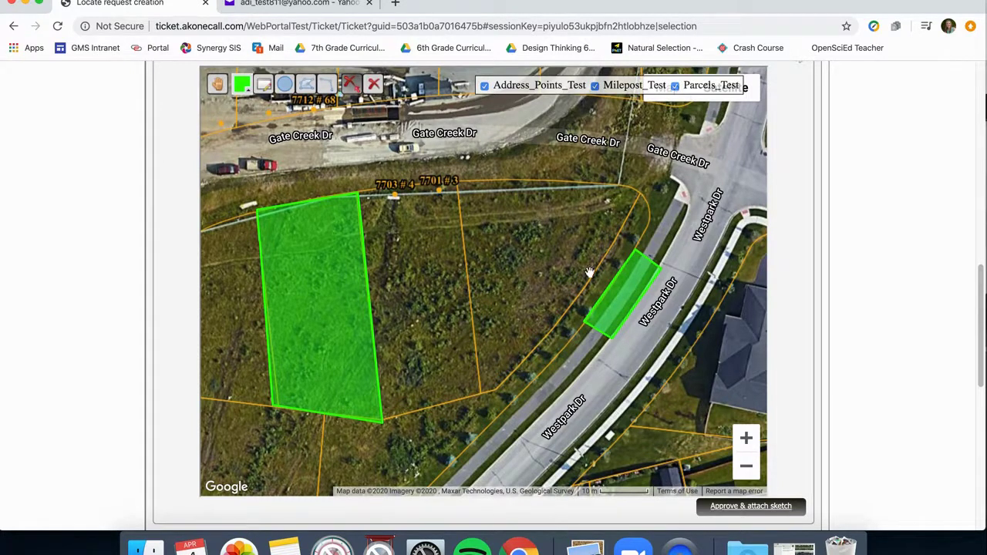
pyautogui.click(614, 302)
pyautogui.click(751, 506)
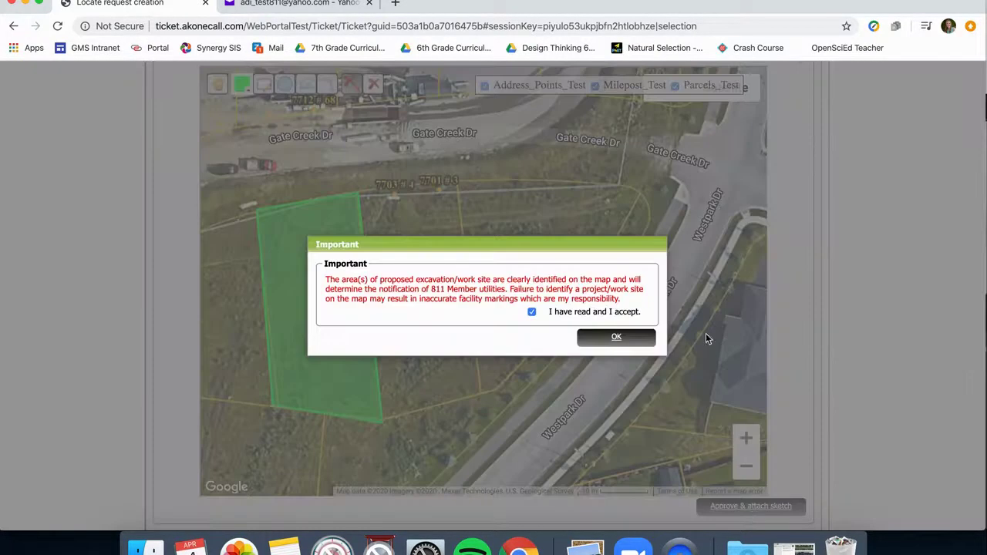
pyautogui.click(606, 339)
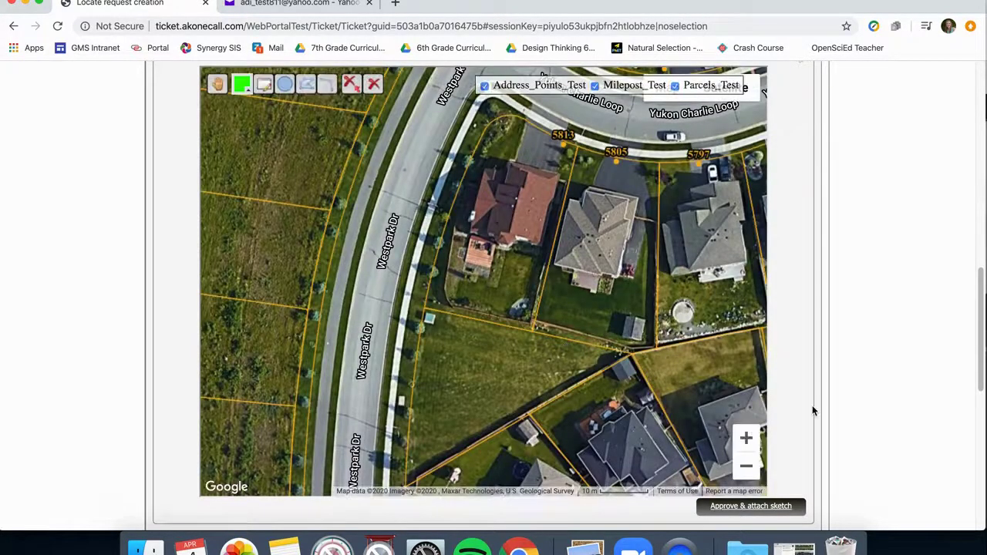
# Step: View the attached map image and check the excavation area drawn on it
pyautogui.scroll(-5, 811, 406)
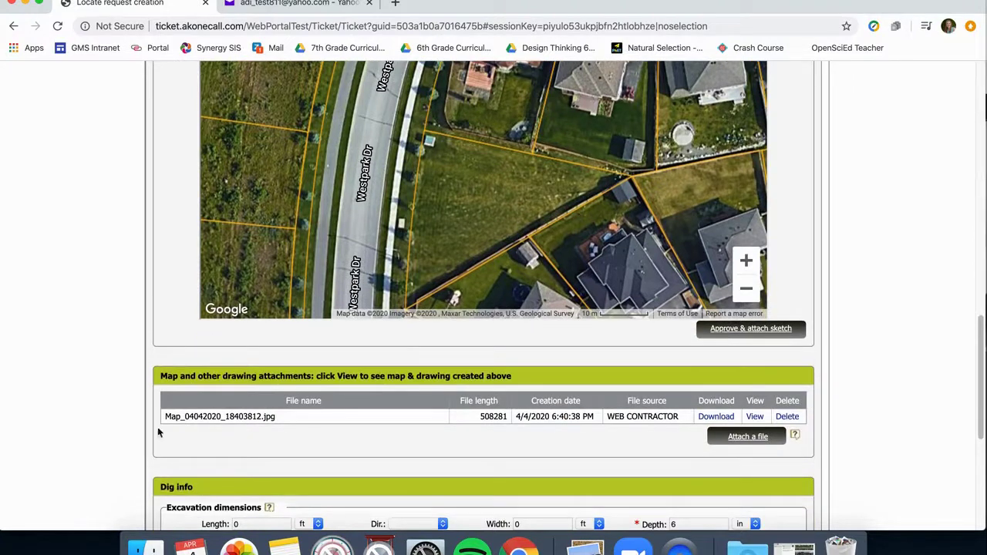
pyautogui.click(754, 416)
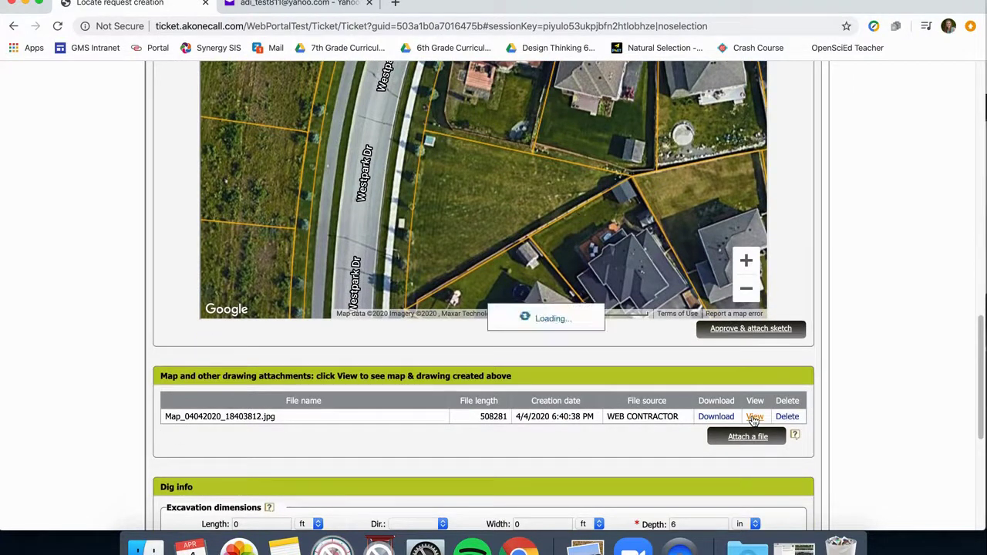
pyautogui.scroll(-6, 754, 420)
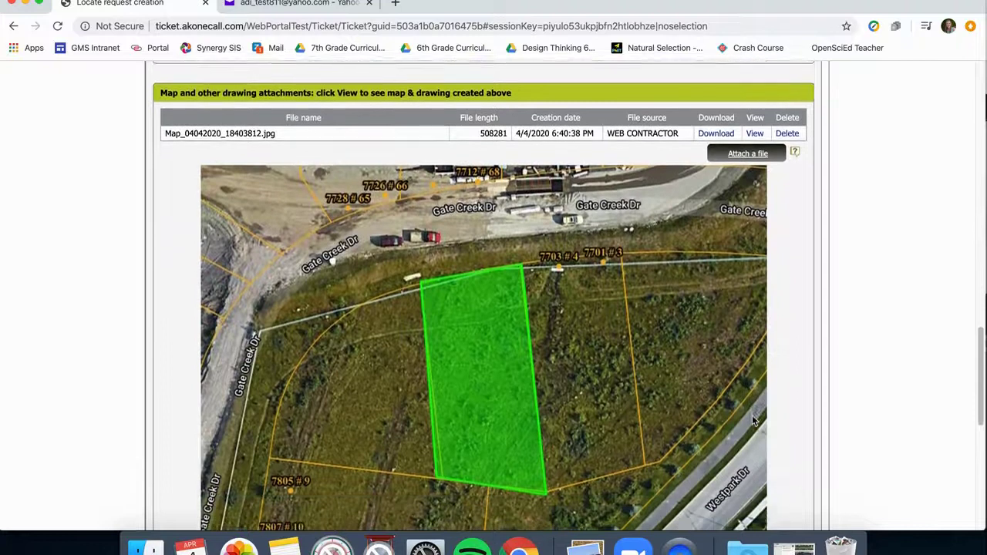
pyautogui.scroll(-2, 754, 420)
pyautogui.scroll(1, 754, 420)
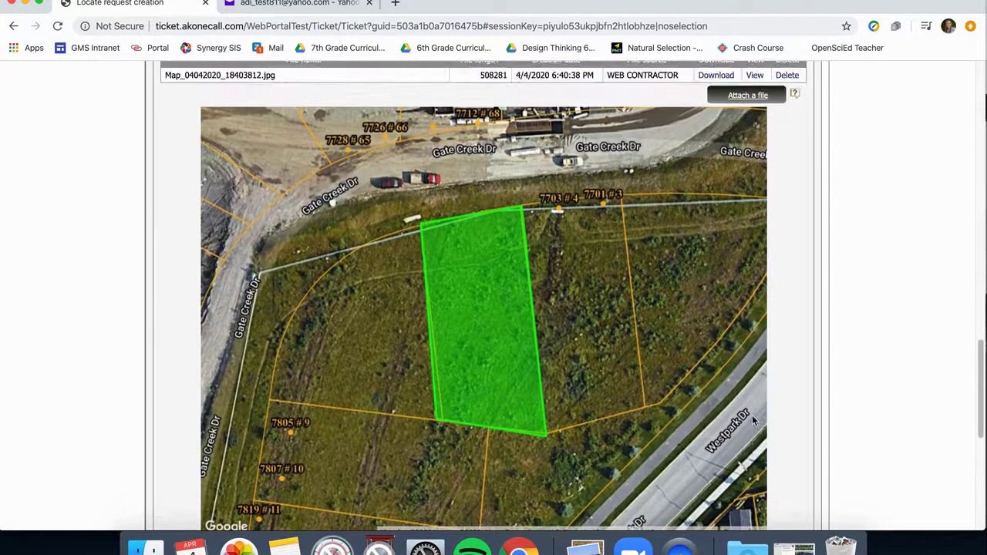
pyautogui.scroll(-4, 754, 420)
pyautogui.scroll(2, 752, 415)
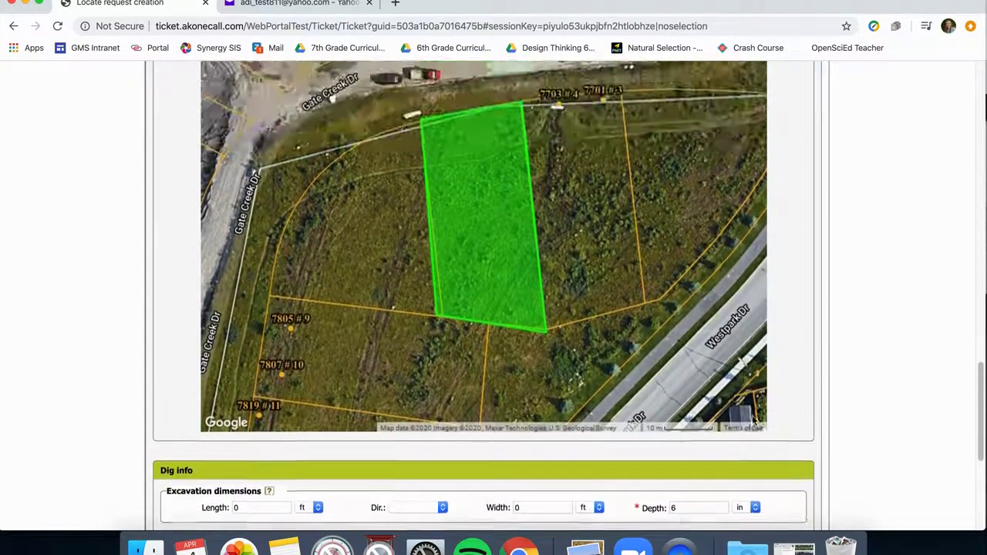
# Step: Set the dig info's type of work to DEVELOPING THE LOT and replace the scope of work with "loc all facil on the entire property"
pyautogui.scroll(-6, 752, 415)
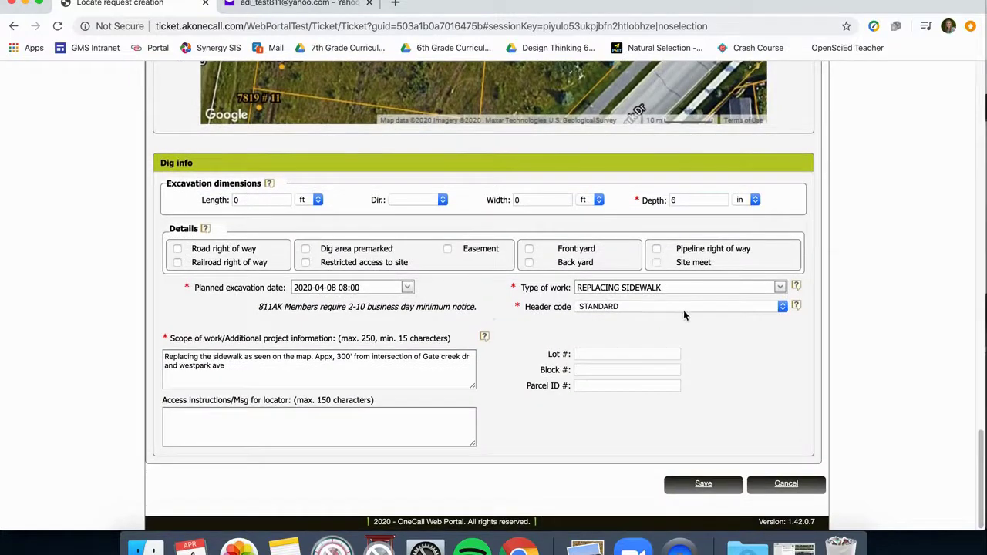
pyautogui.moveTo(682, 287); pyautogui.dragTo(539, 288)
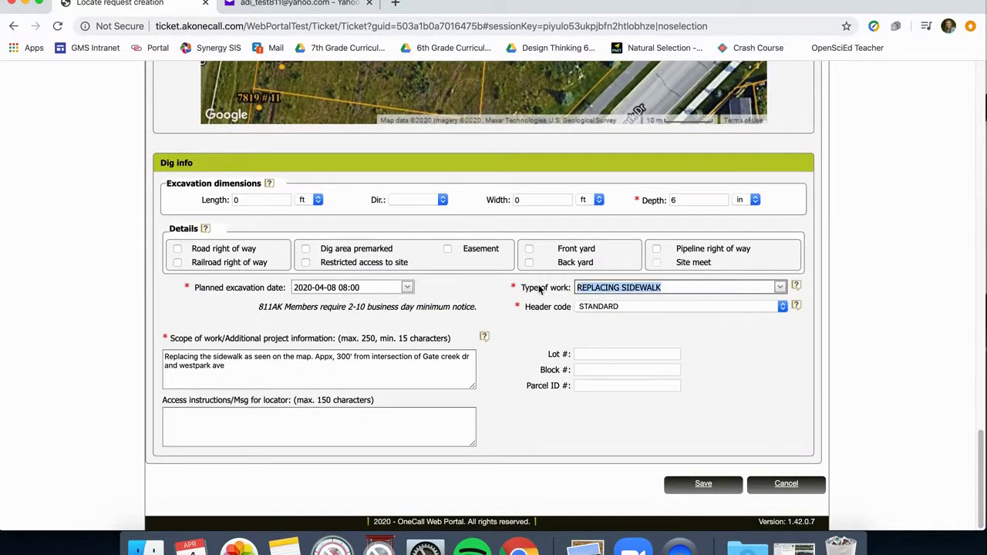
pyautogui.write('DE')
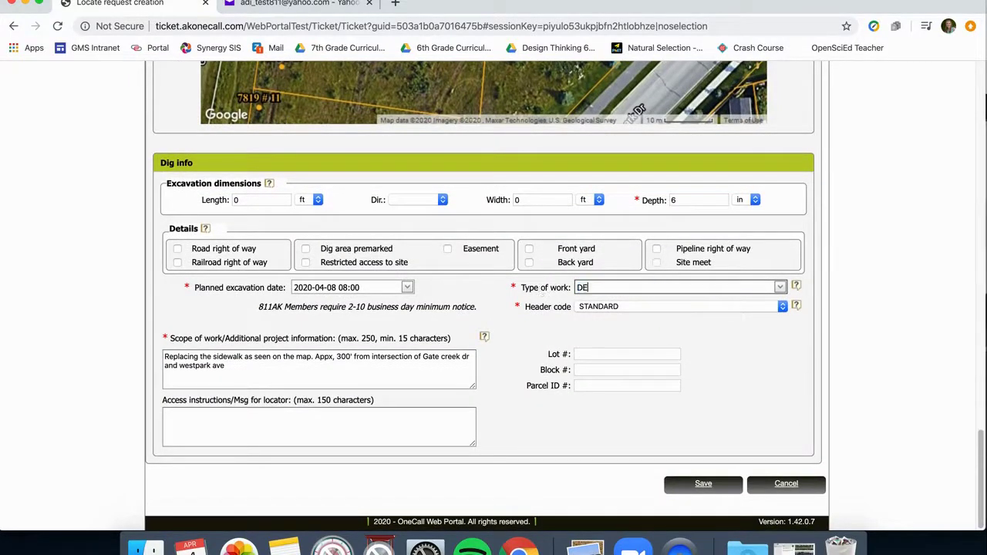
pyautogui.write('VELOPING THE LOT')
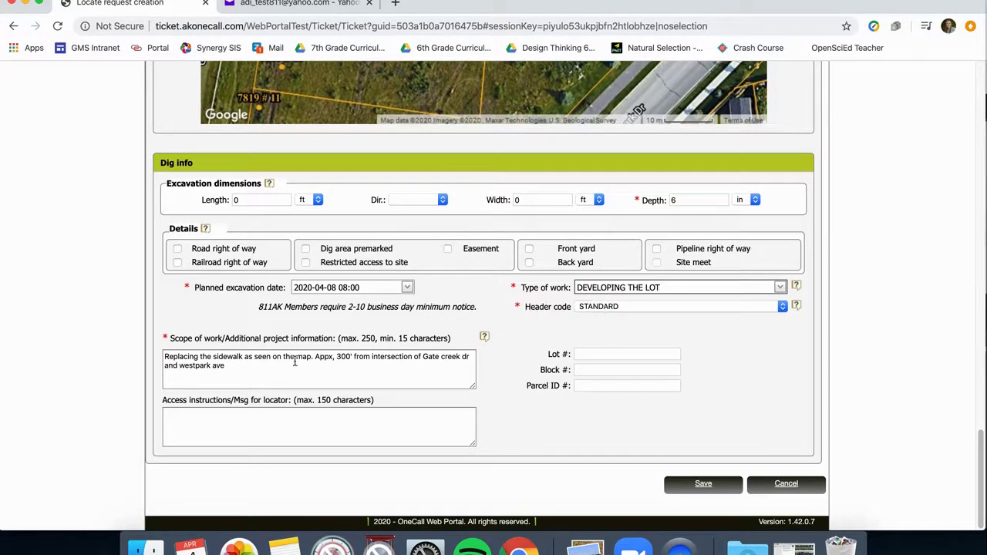
pyautogui.moveTo(225, 366); pyautogui.dragTo(136, 349)
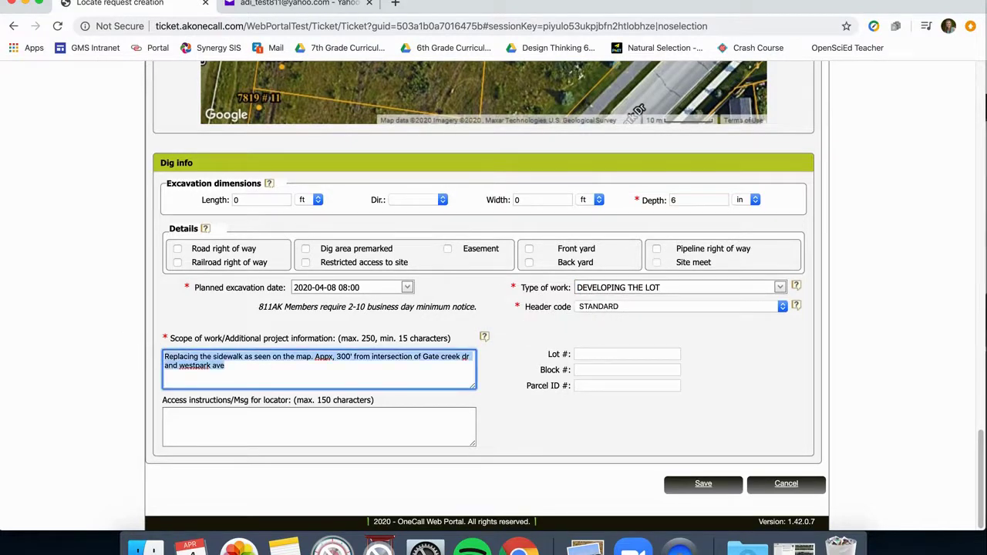
pyautogui.write('loc all facil on the')
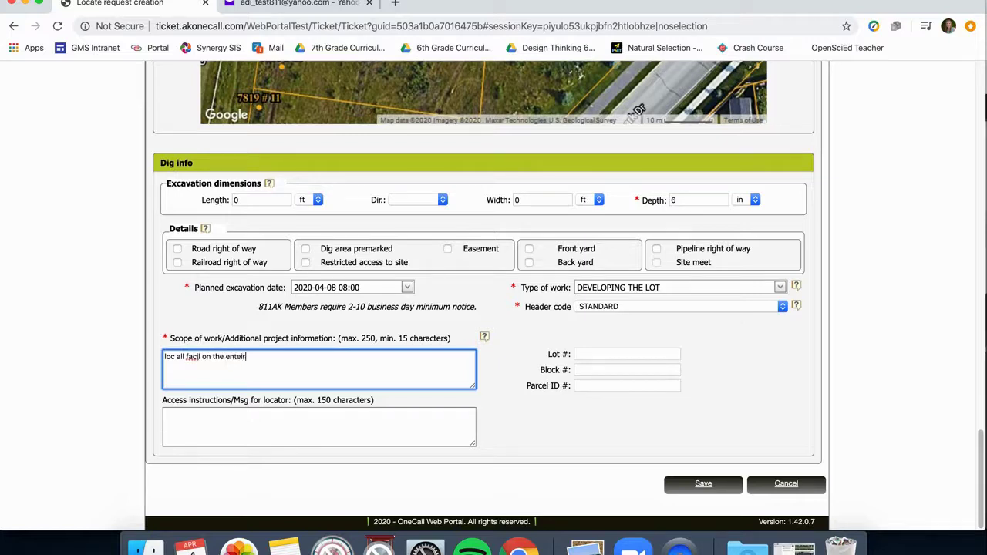
pyautogui.write(' entire property')
# Step: Mark both the back yard and front yard as dig areas in the details and save the locate request
pyautogui.click(585, 262)
pyautogui.click(584, 249)
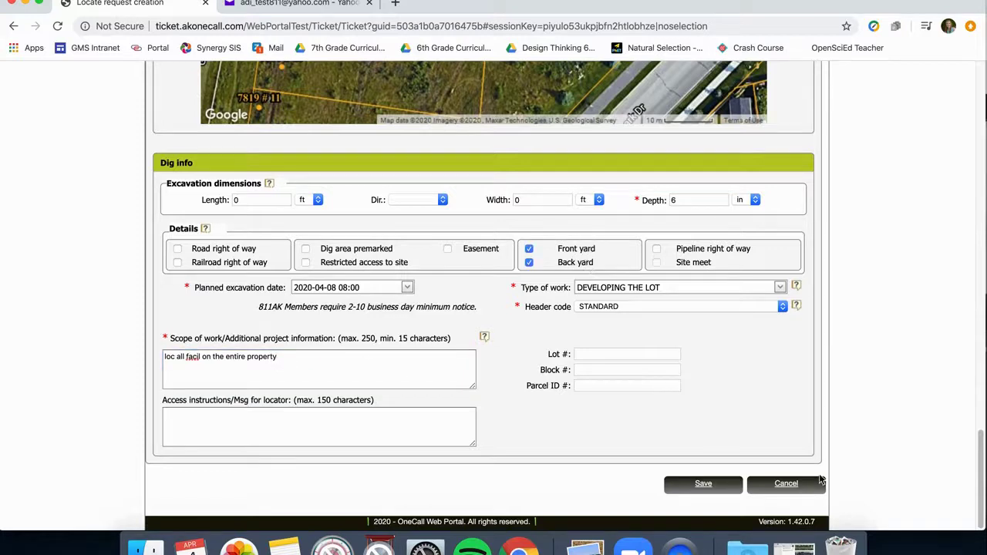
pyautogui.click(701, 485)
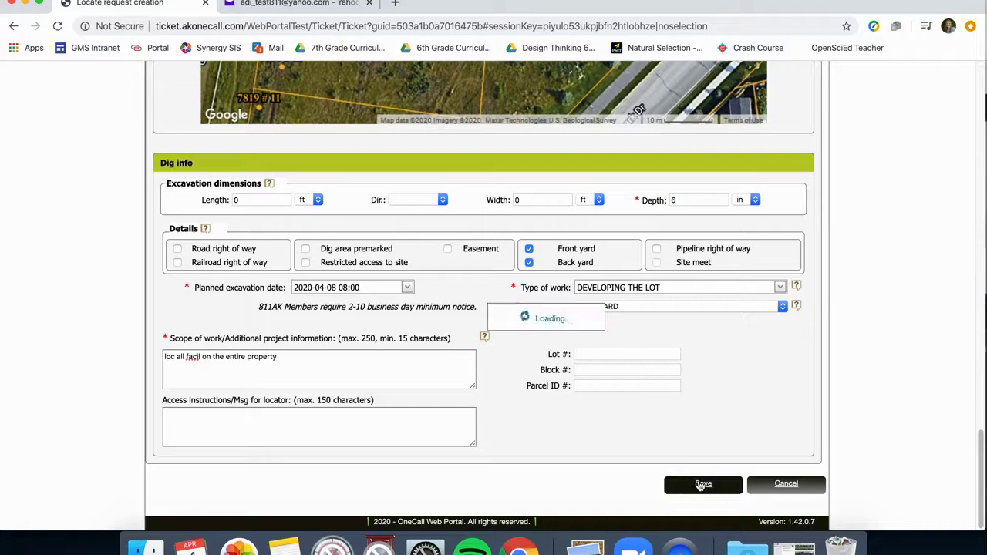